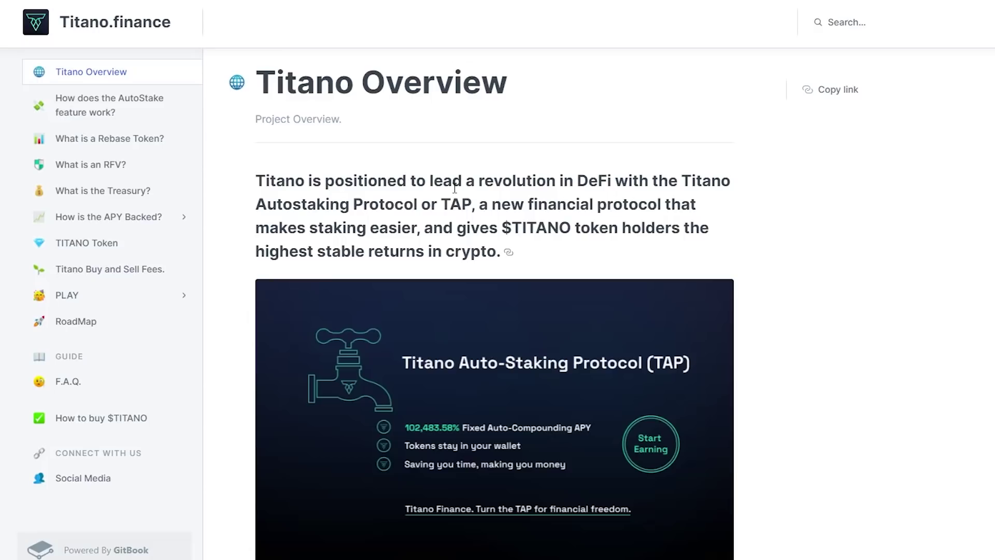
# - Open the 'How does the AutoStake feature work?' page in the Titano docs
pyautogui.click(158, 112)
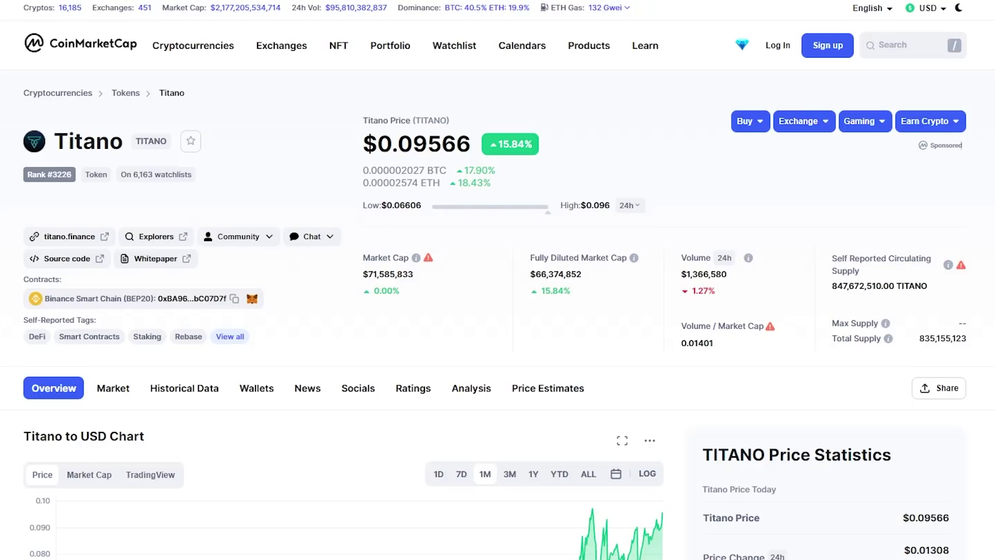
# - Set CoinMarketCap's Titano to USD price chart to the 3M range
pyautogui.scroll(-4, 508, 311)
pyautogui.click(510, 269)
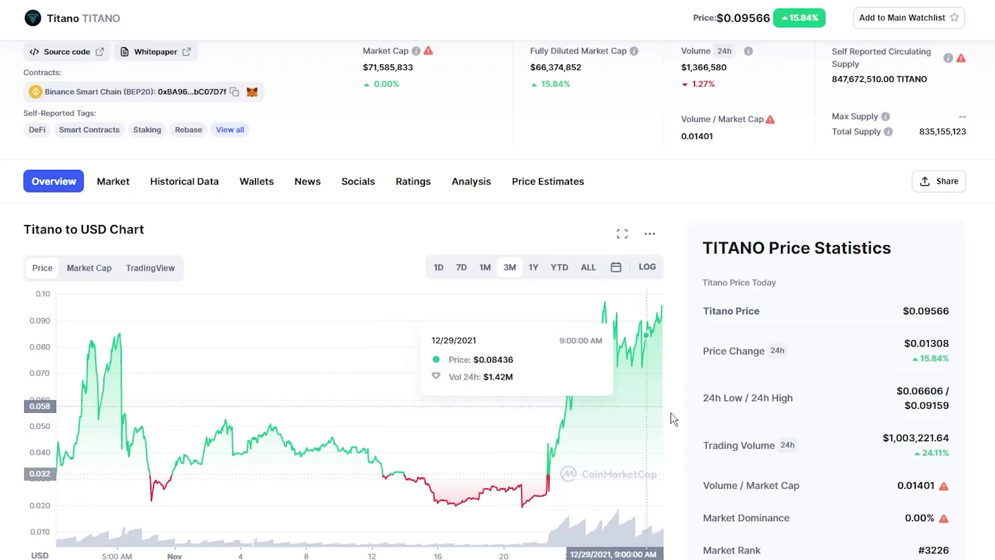
pyautogui.scroll(4, 507, 473)
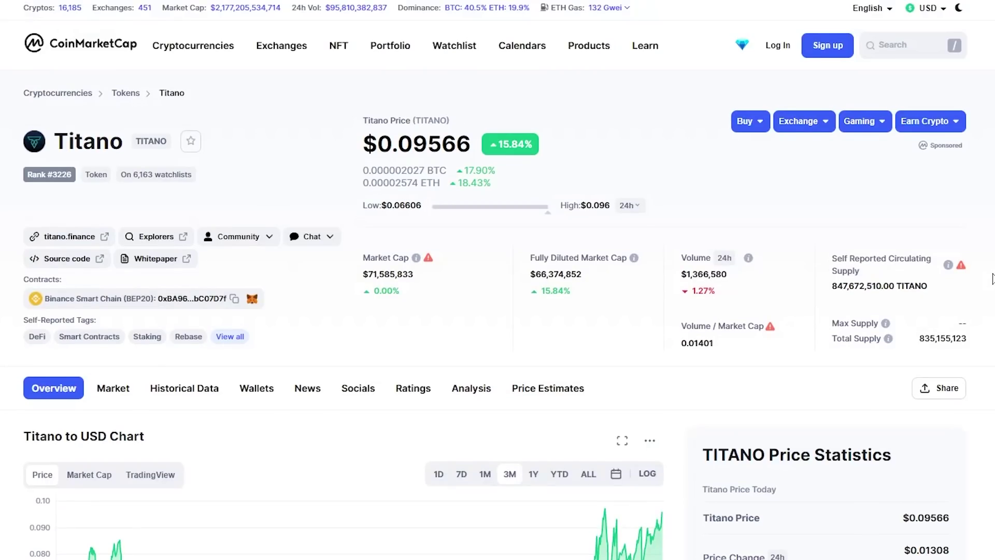
# - Open Titano's token contract page on BscScan
pyautogui.click(184, 300)
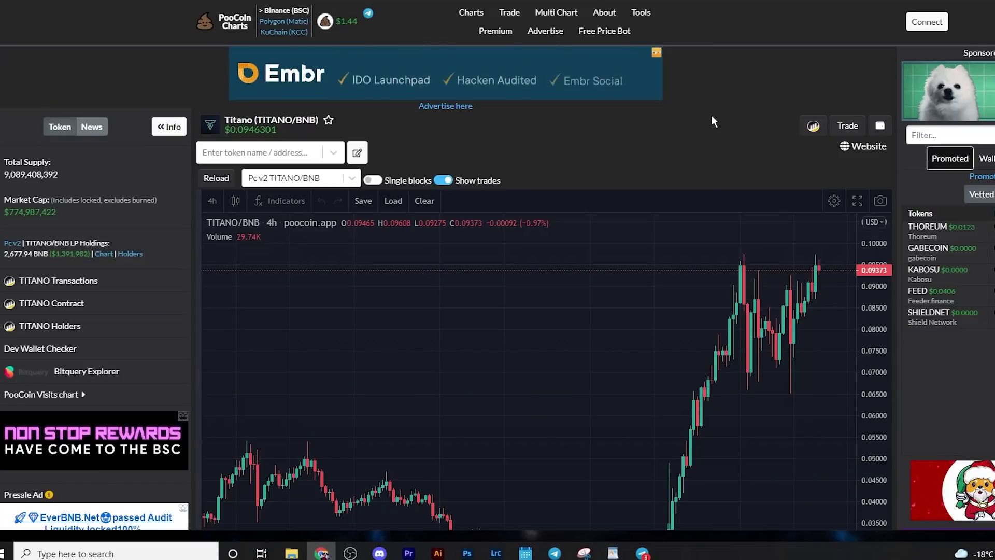
pyautogui.scroll(-2, 954, 275)
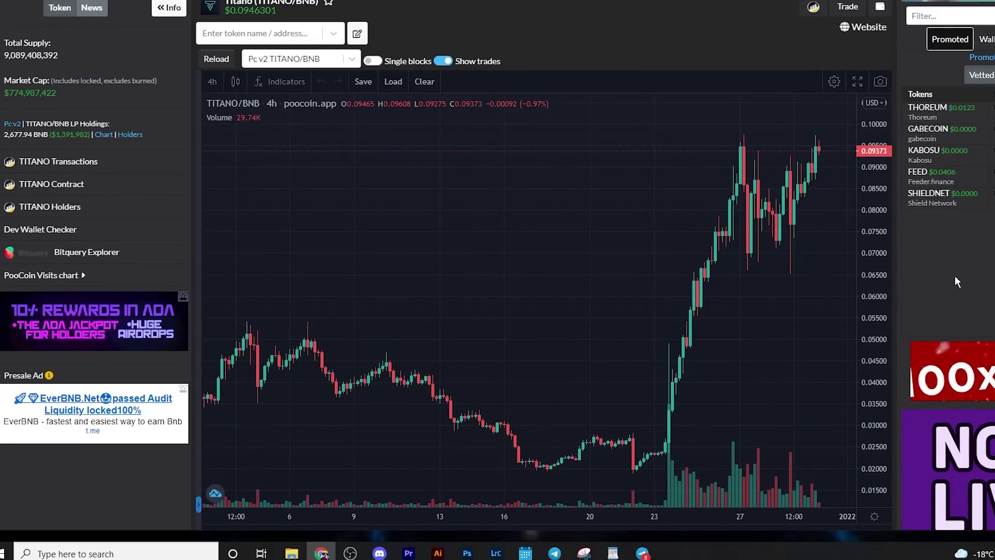
pyautogui.scroll(1, 964, 259)
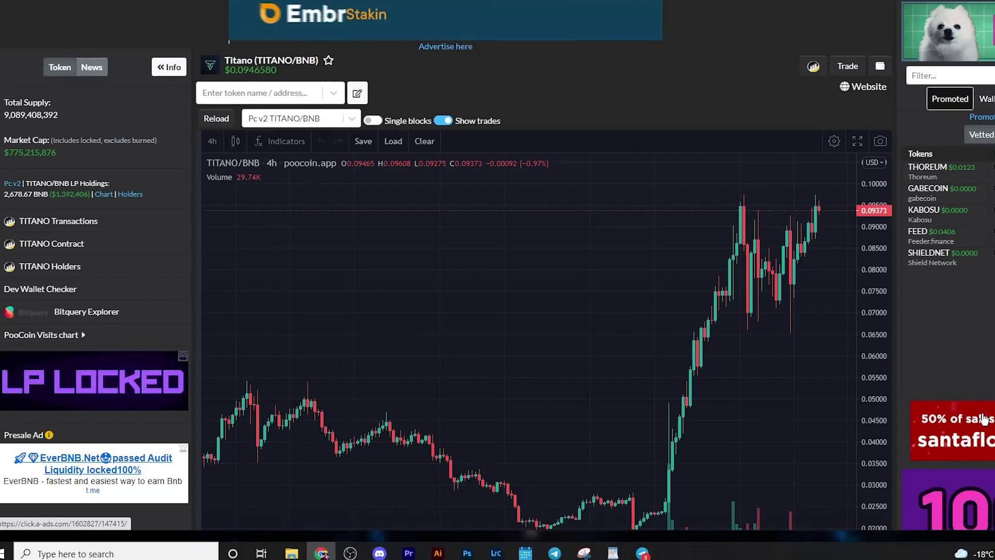
pyautogui.scroll(1, 972, 418)
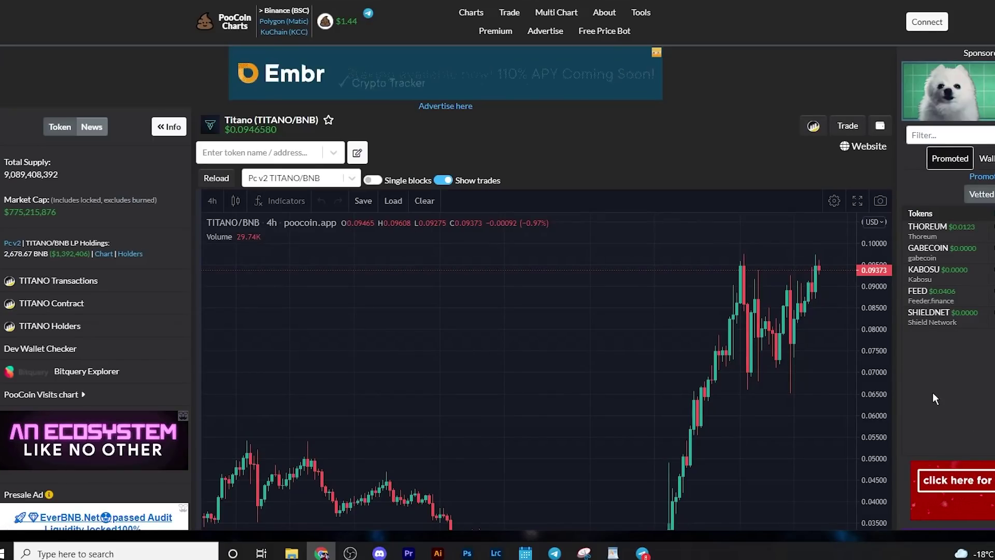
# - Switch the PooCoin TITANO/BNB chart to 15-minute candles, then zoom in and out
pyautogui.click(215, 201)
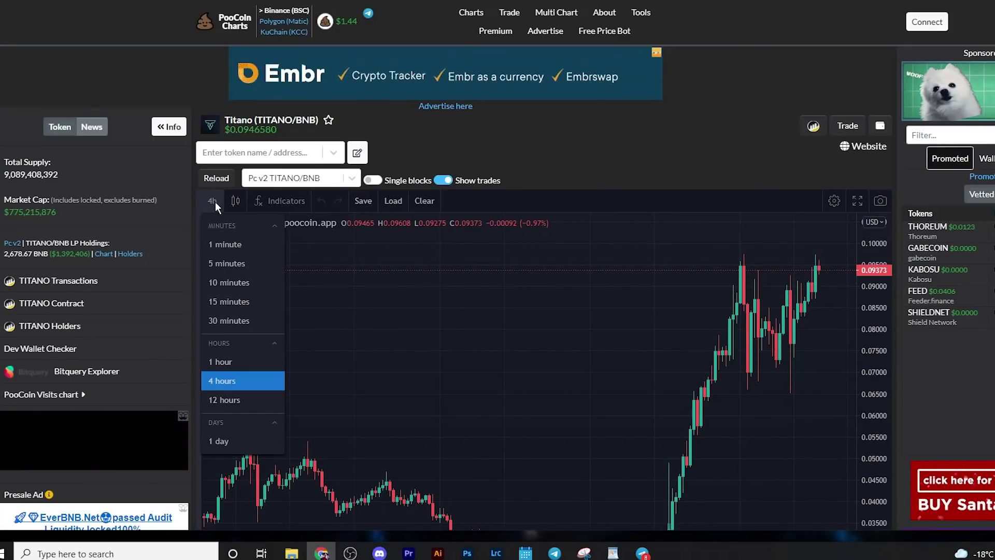
pyautogui.click(221, 300)
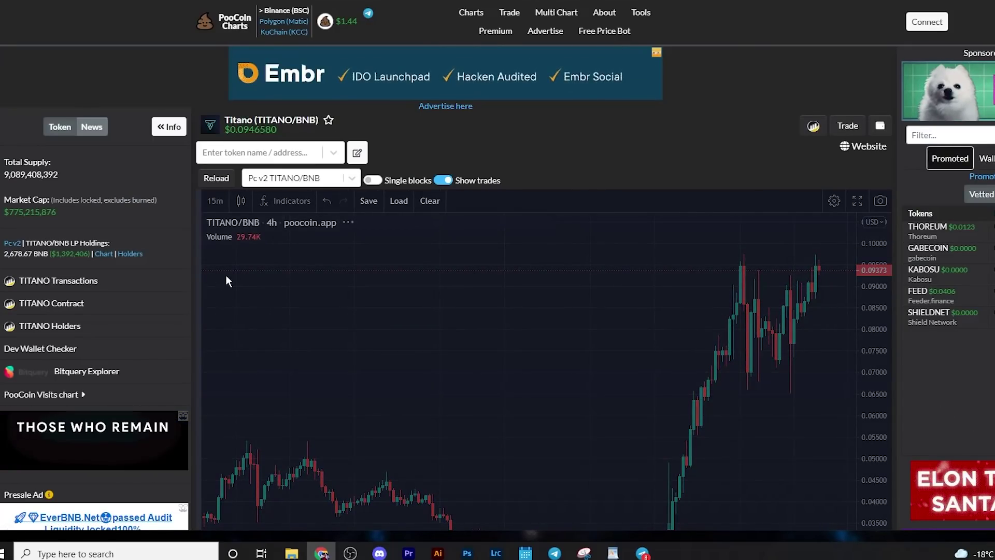
pyautogui.scroll(-2, 225, 275)
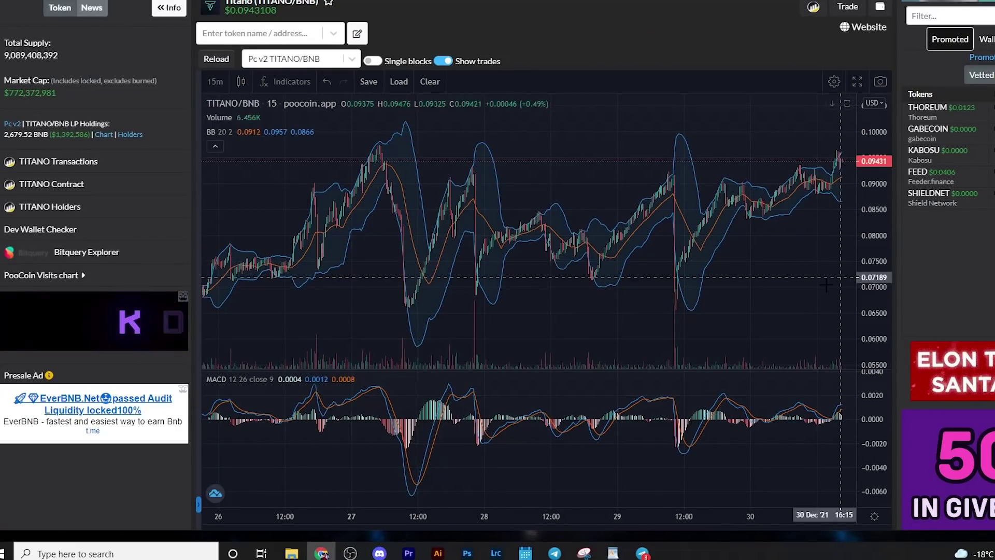
pyautogui.scroll(2, 775, 292)
pyautogui.scroll(2, 775, 292)
pyautogui.scroll(2, 775, 292)
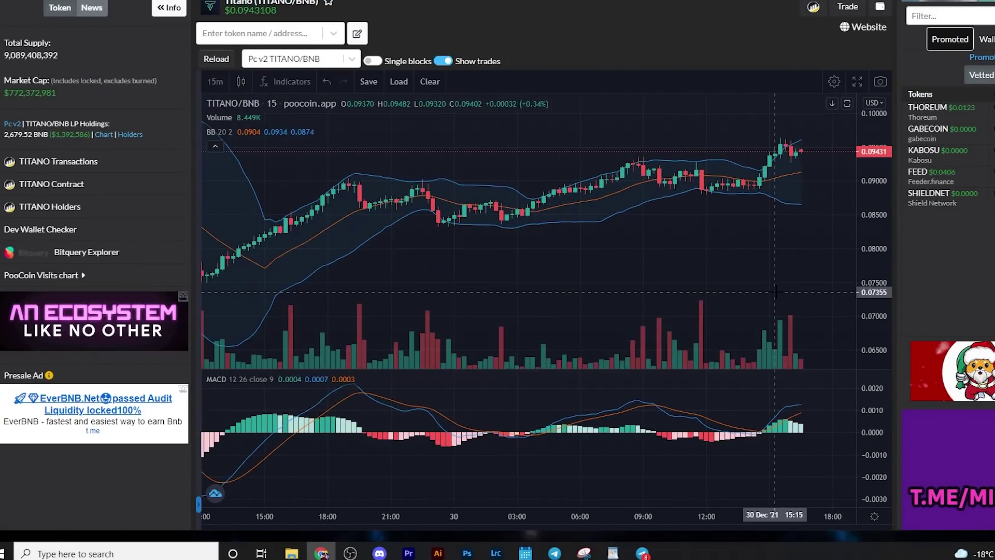
pyautogui.scroll(-2, 750, 286)
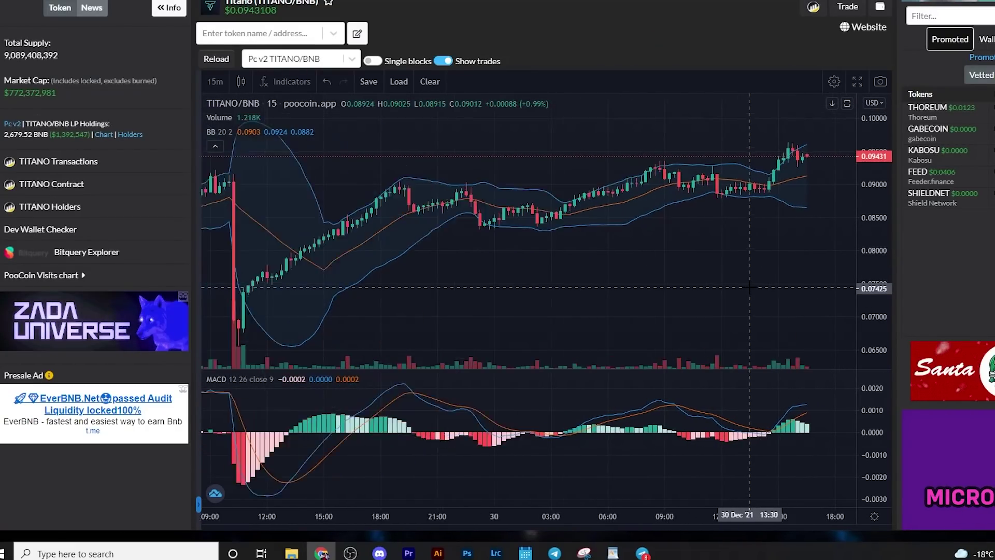
pyautogui.scroll(-2, 750, 287)
pyautogui.scroll(-2, 750, 287)
pyautogui.scroll(-1, 750, 288)
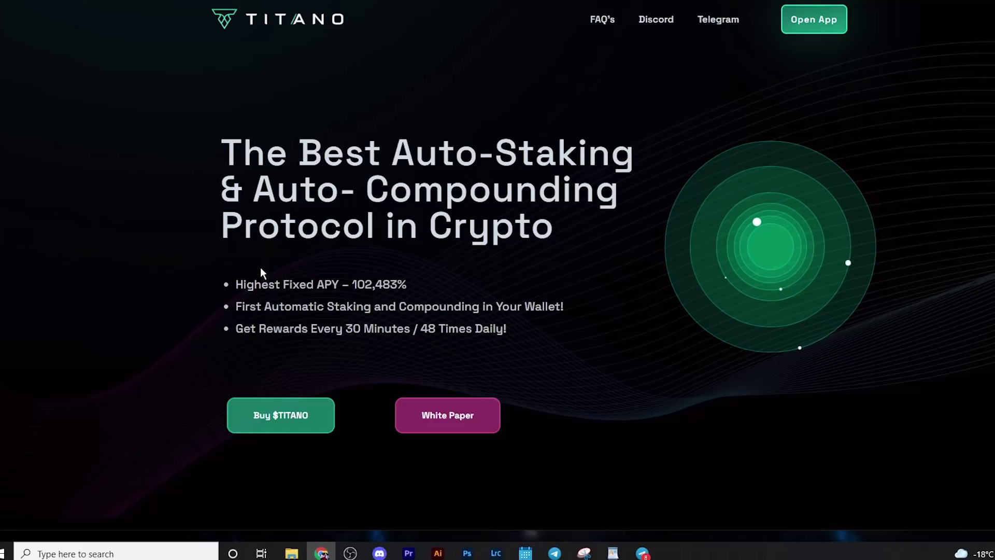
# - Scroll down through the Titano Finance auto-staking landing page
pyautogui.scroll(-1, 573, 360)
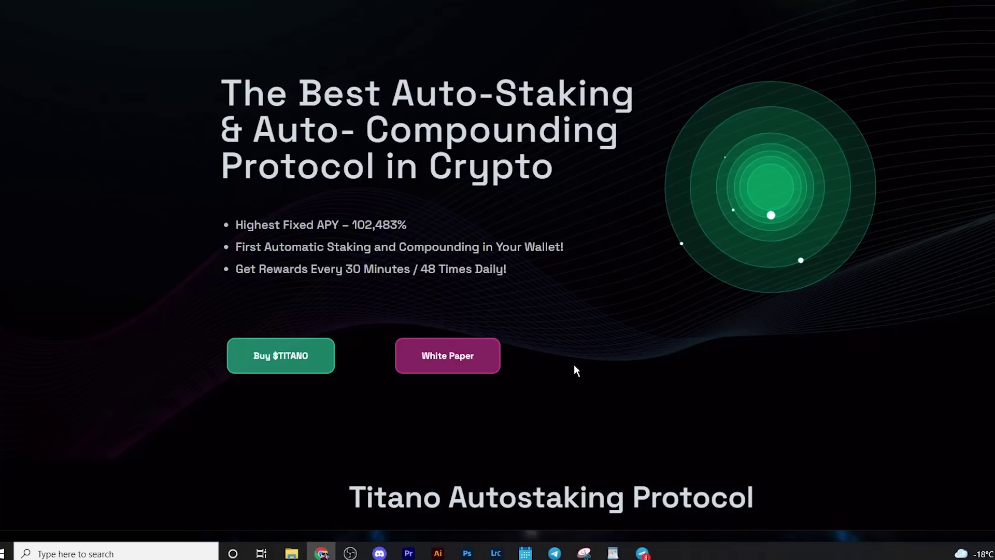
pyautogui.scroll(-1, 574, 365)
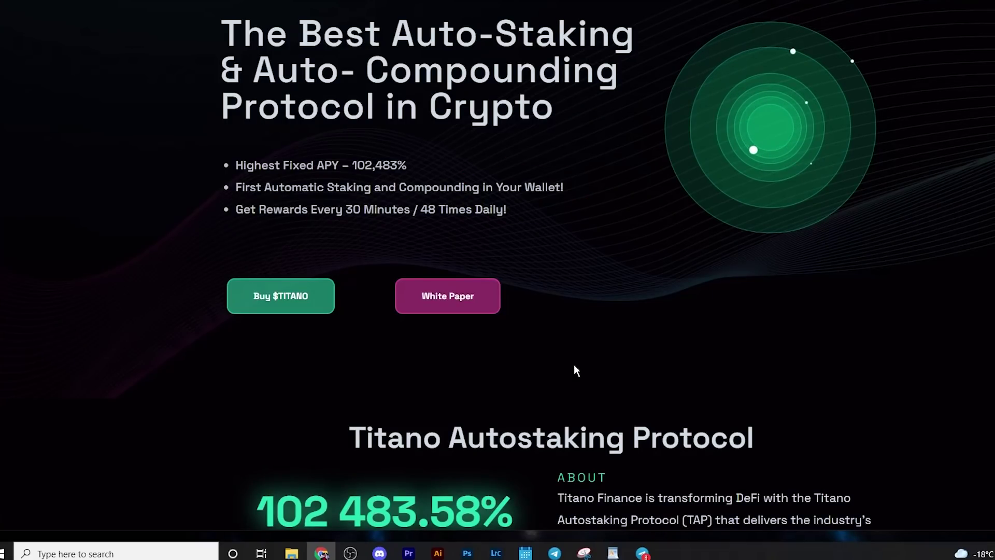
pyautogui.scroll(-1, 574, 365)
pyautogui.scroll(-1, 574, 365)
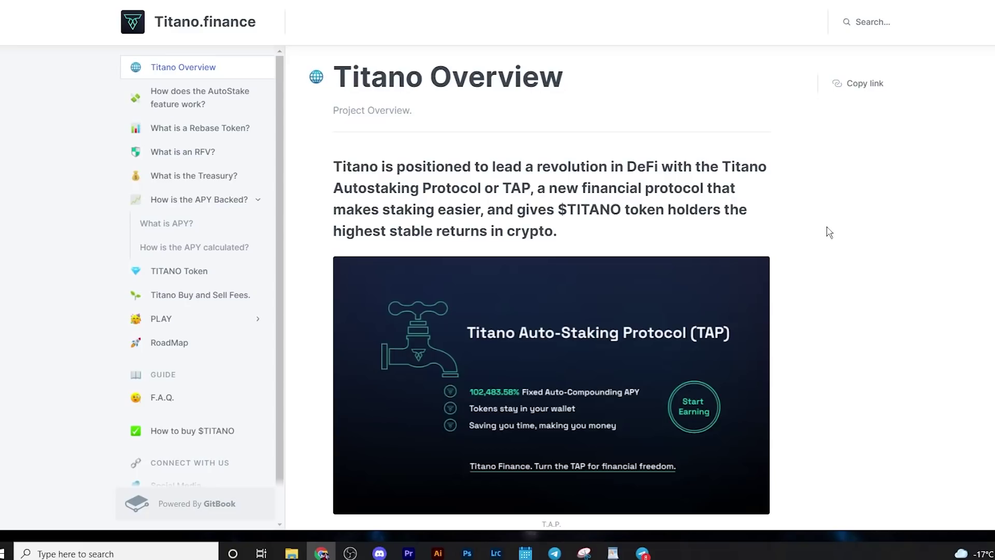
# - Read down the Titano Overview page describing the Autostaking Protocol
pyautogui.scroll(-1, 829, 232)
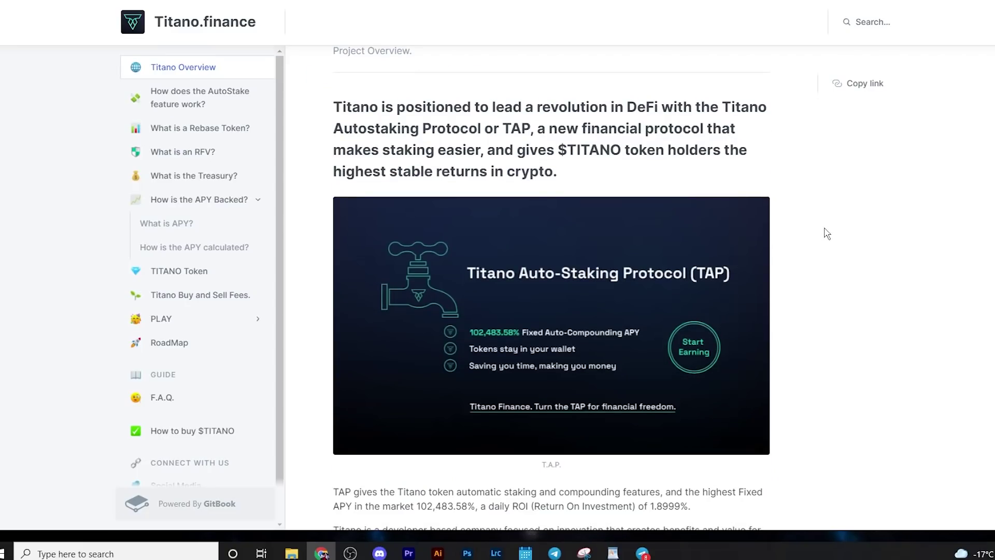
pyautogui.scroll(-2, 827, 233)
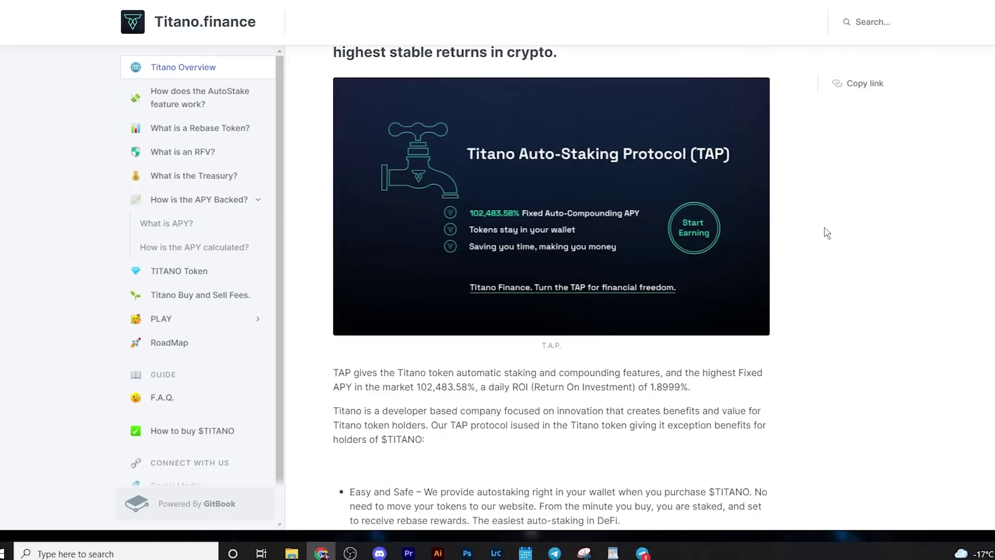
pyautogui.scroll(-1, 826, 230)
pyautogui.scroll(-1, 823, 229)
pyautogui.scroll(-1, 821, 228)
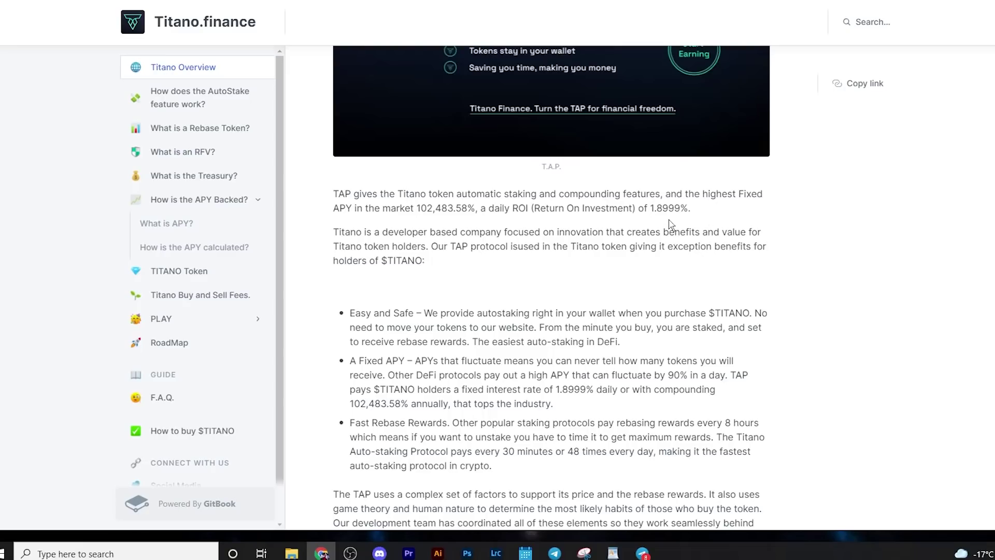
pyautogui.scroll(-1, 757, 267)
pyautogui.scroll(-1, 758, 268)
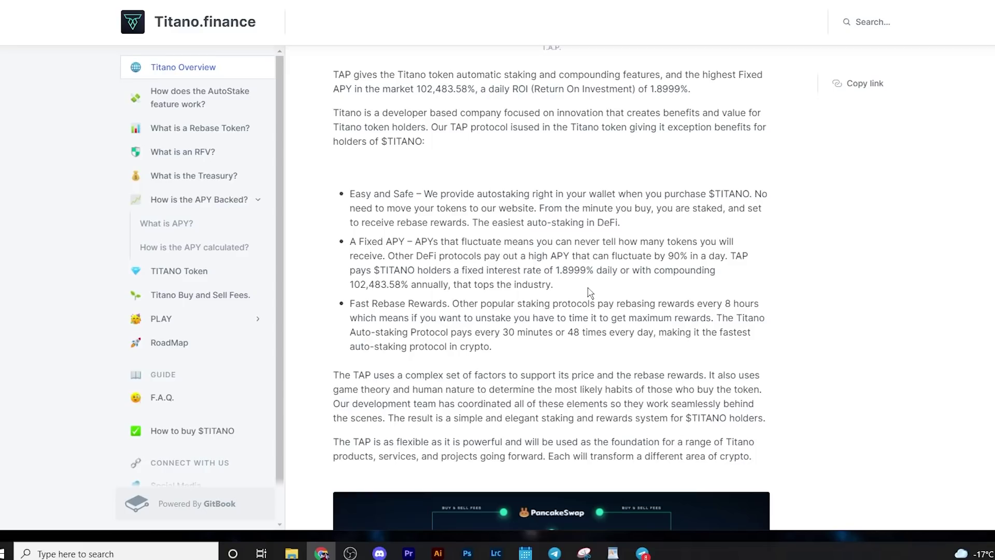
pyautogui.scroll(-3, 590, 293)
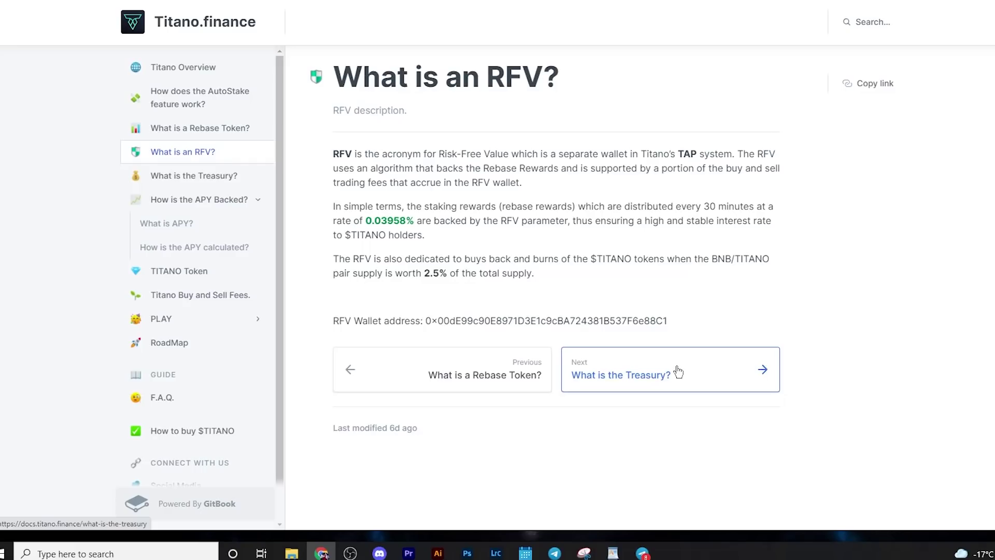
# - Go on to the Treasury and 'How is the APY Backed?' docs pages
pyautogui.click(678, 371)
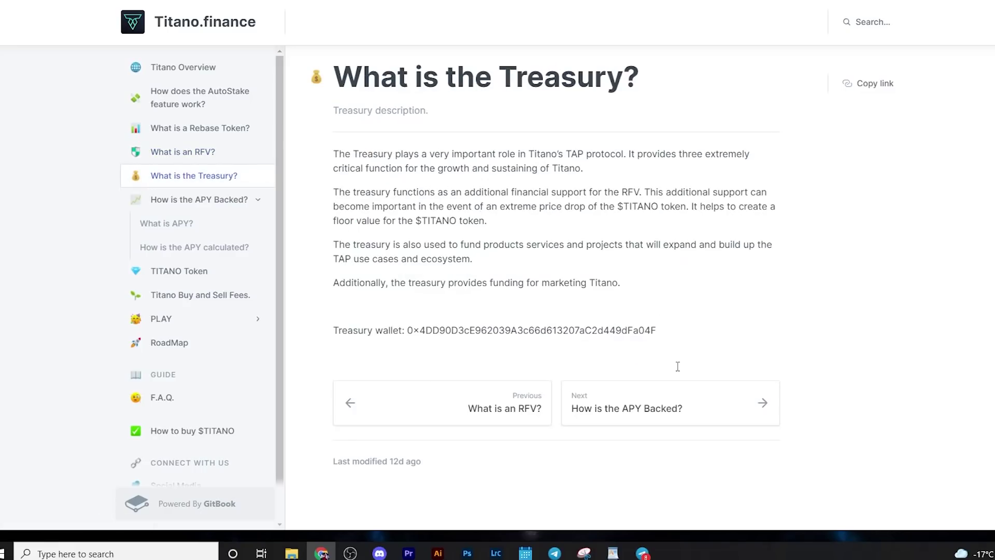
pyautogui.click(651, 413)
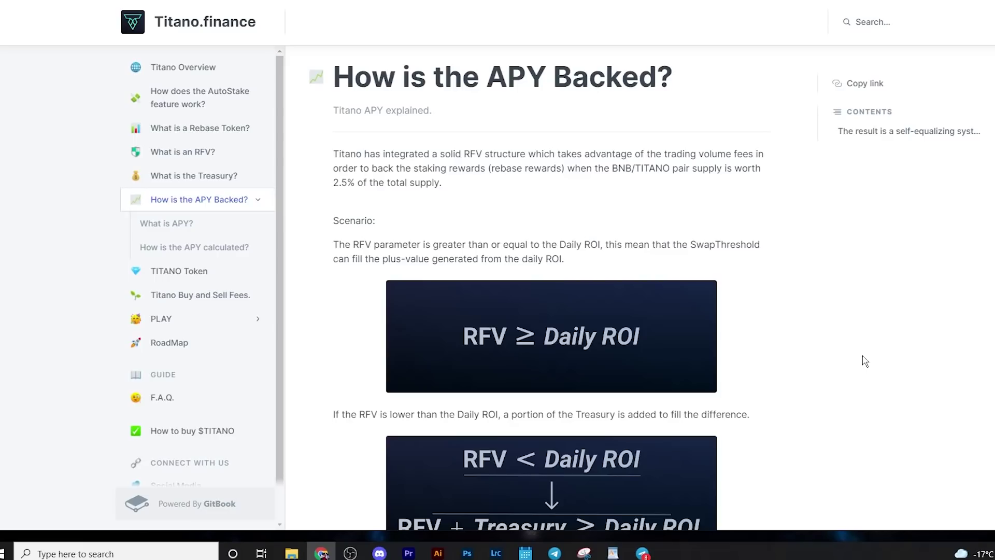
pyautogui.scroll(-2, 864, 361)
pyautogui.scroll(-2, 861, 363)
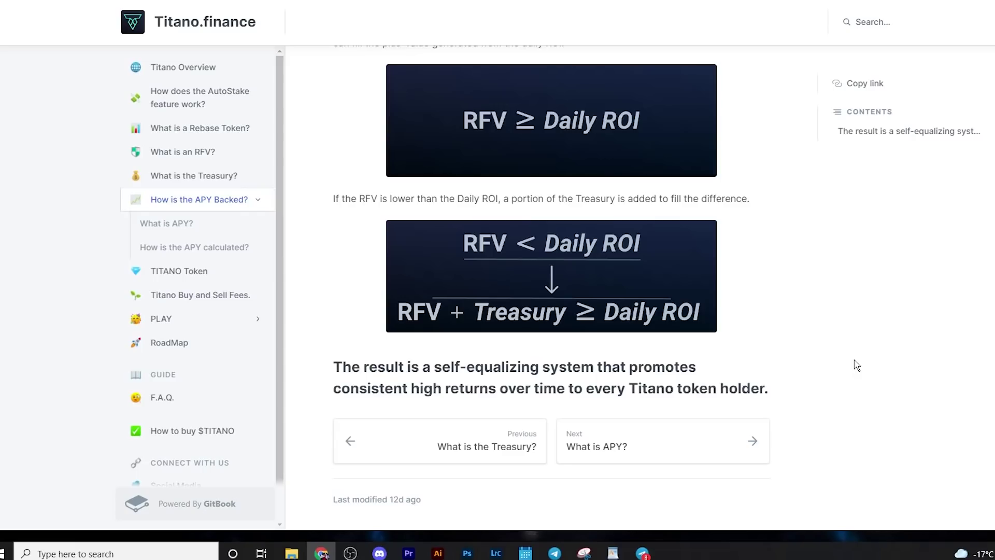
# - Go through 'What is APY?' and 'How is the APY calculated?' to the TITANO Token page
pyautogui.click(691, 449)
pyautogui.scroll(-2, 811, 345)
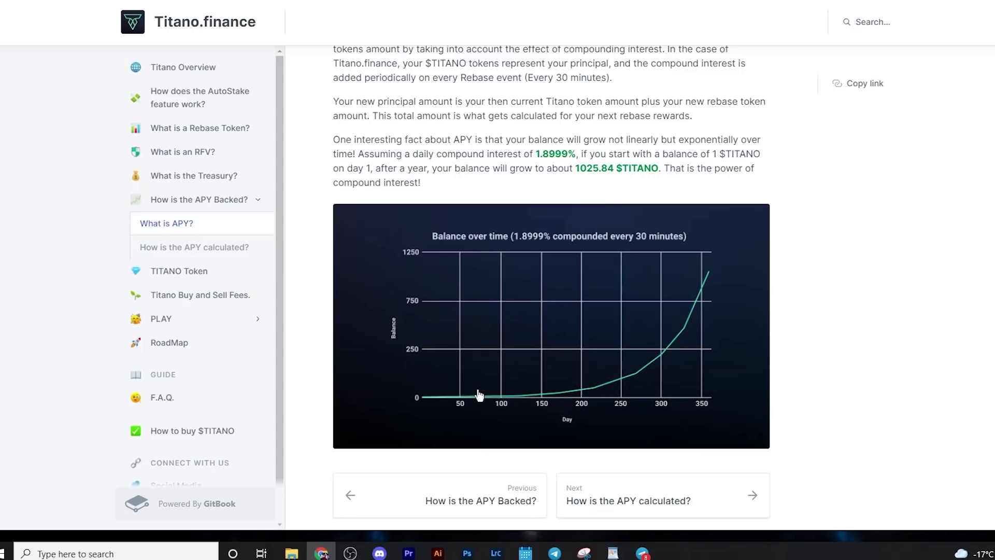
pyautogui.scroll(-1, 652, 386)
pyautogui.click(658, 443)
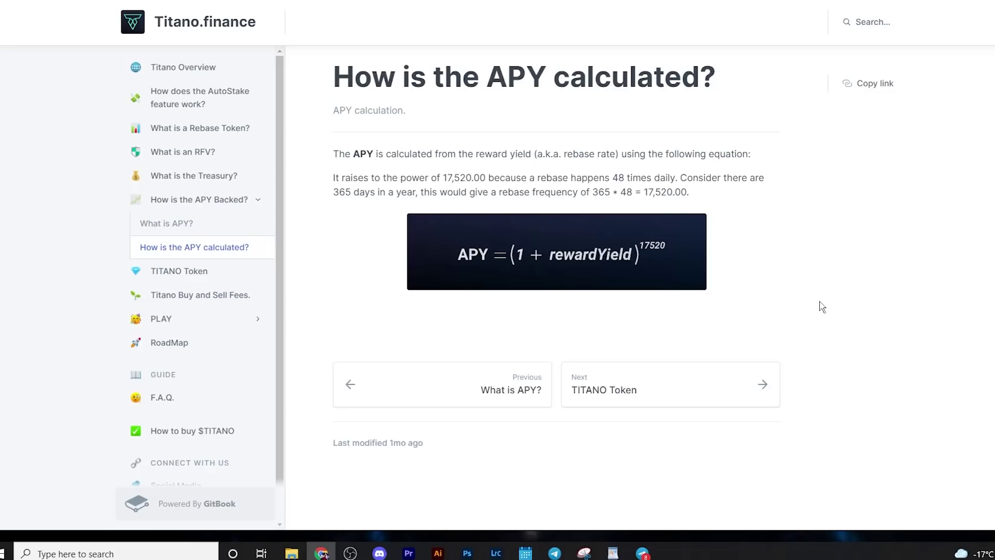
pyautogui.click(677, 394)
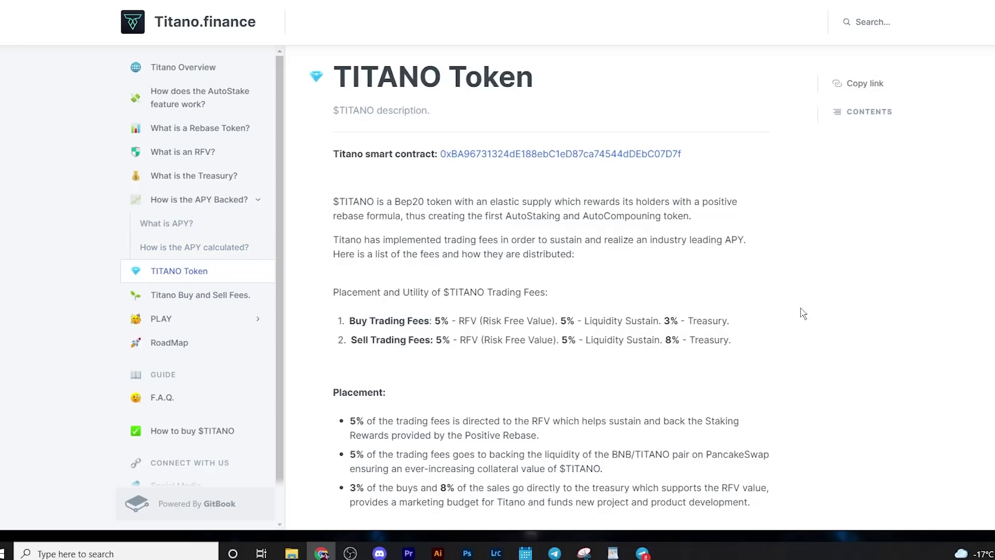
# - Scroll the TITANO Token page down to its AUDIT section
pyautogui.scroll(-1, 774, 220)
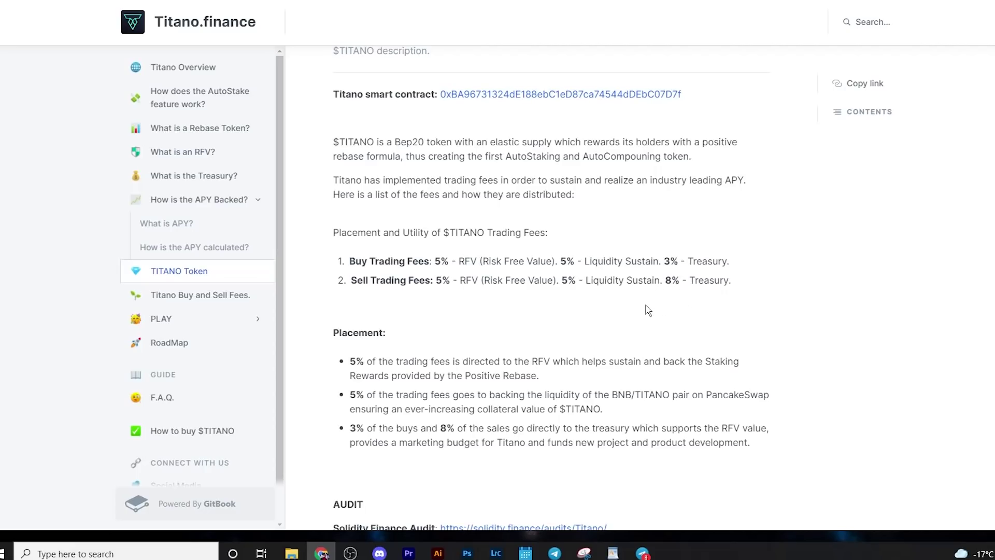
pyautogui.scroll(-3, 647, 310)
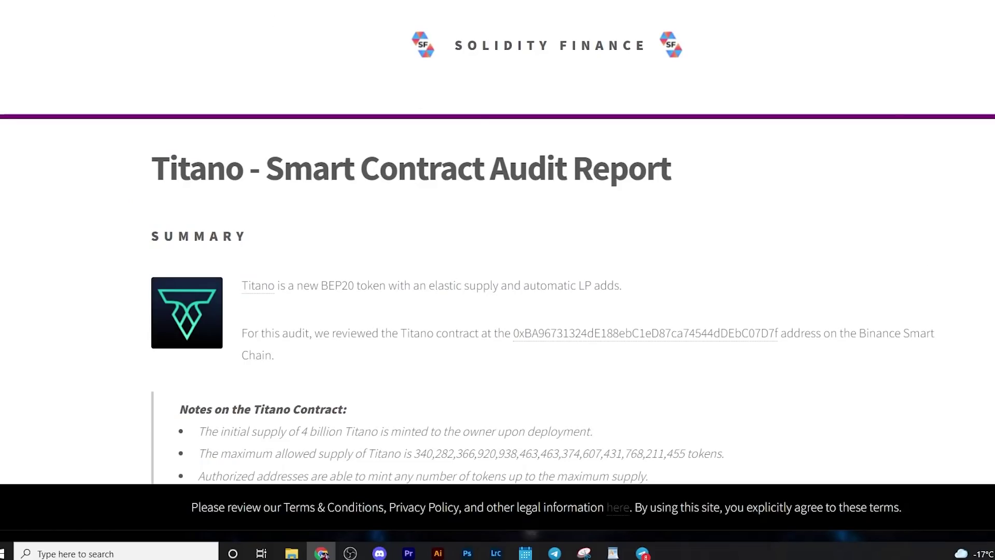
# - Scroll through the Solidity Finance audit's PASS results and function graph, then back up
pyautogui.scroll(-5, 498, 242)
pyautogui.scroll(-10, 497, 242)
pyautogui.scroll(-5, 497, 241)
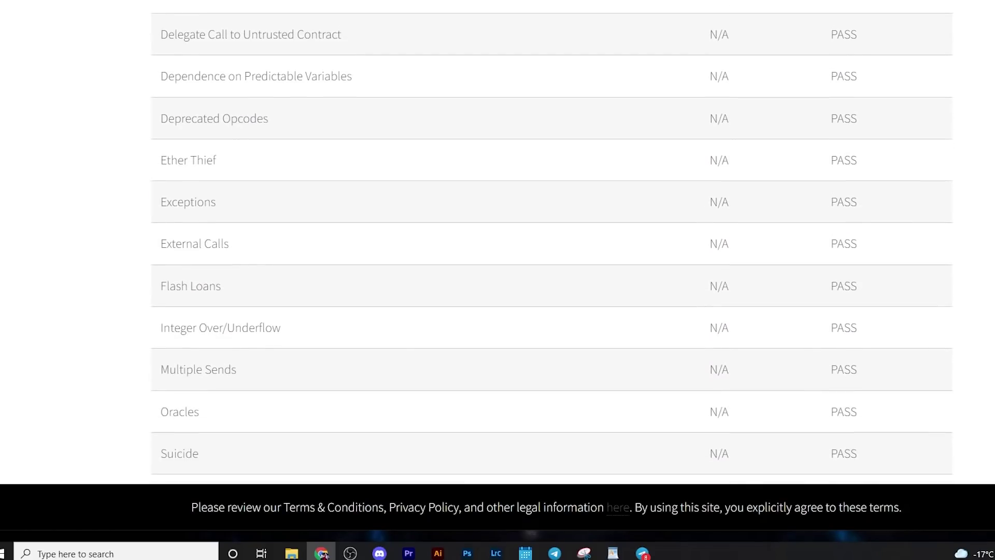
pyautogui.scroll(-4, 498, 241)
pyautogui.scroll(-5, 497, 242)
pyautogui.scroll(-5, 497, 241)
pyautogui.scroll(-2, 497, 241)
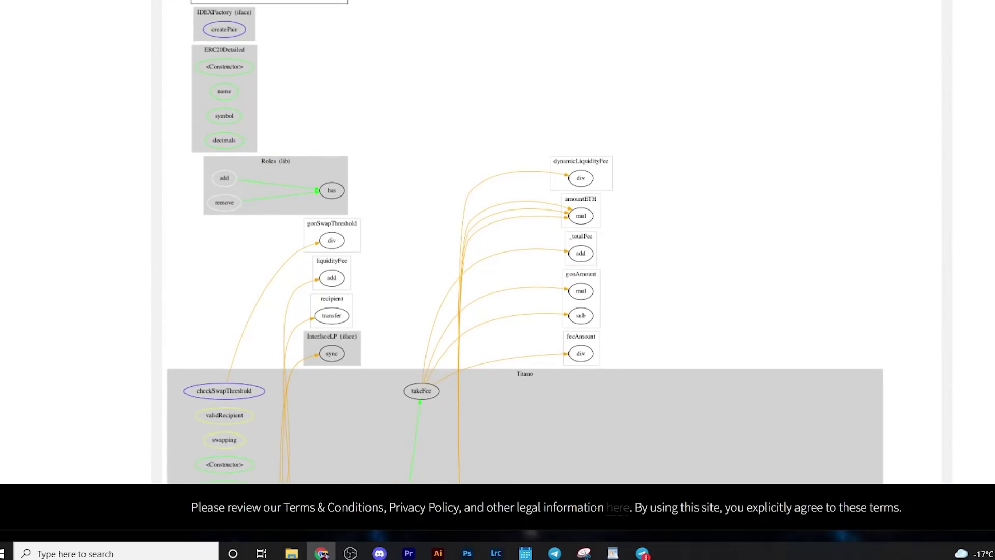
pyautogui.scroll(4, 497, 241)
pyautogui.scroll(1, 497, 241)
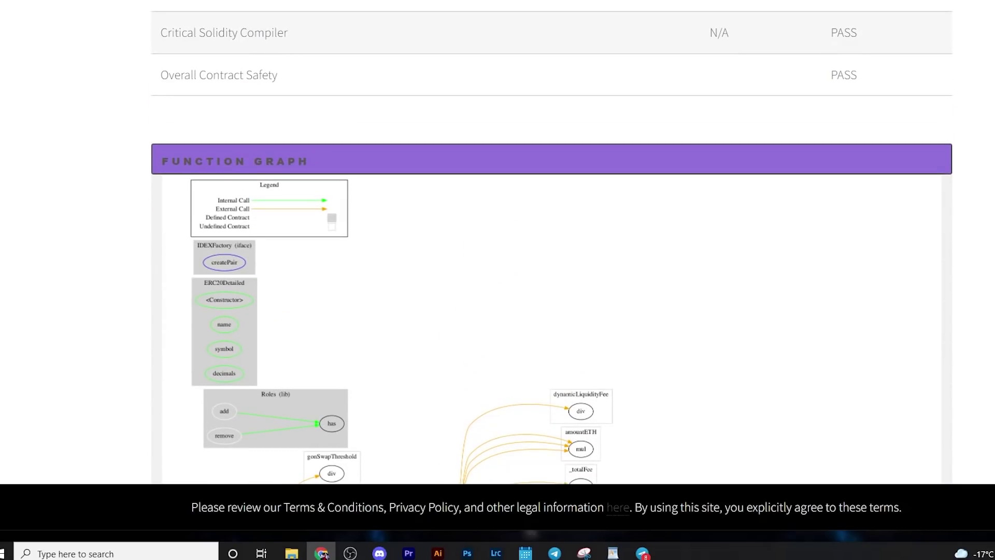
pyautogui.scroll(-5, 498, 241)
pyautogui.scroll(-10, 497, 242)
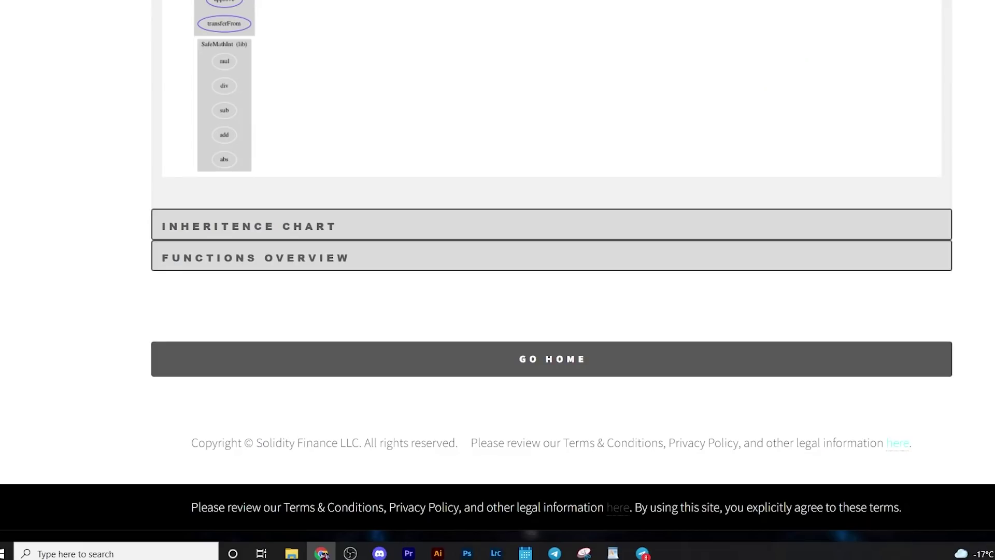
pyautogui.scroll(10, 498, 242)
pyautogui.scroll(15, 498, 242)
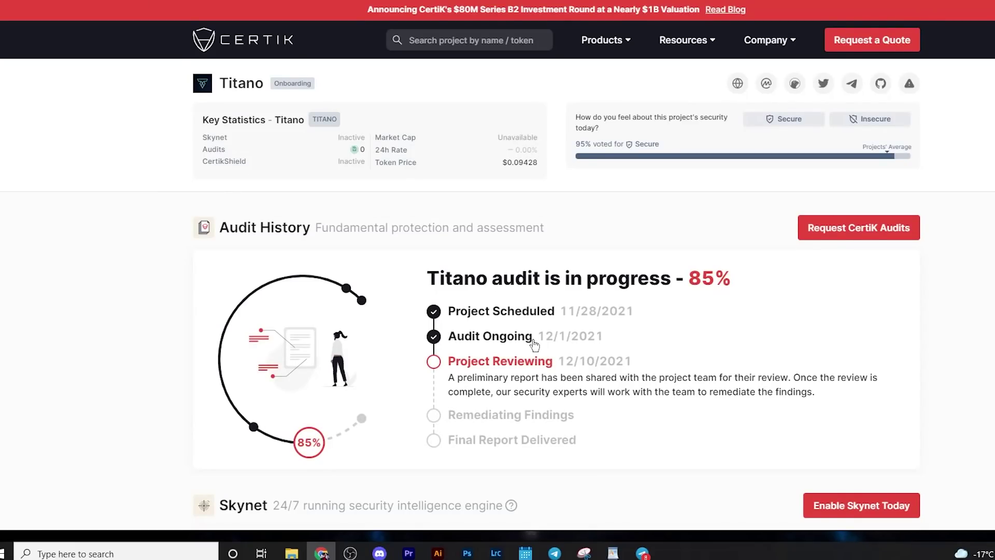
# - Highlight the 85% audit progress figure on CertiK's Titano page
pyautogui.moveTo(692, 279); pyautogui.dragTo(739, 288)
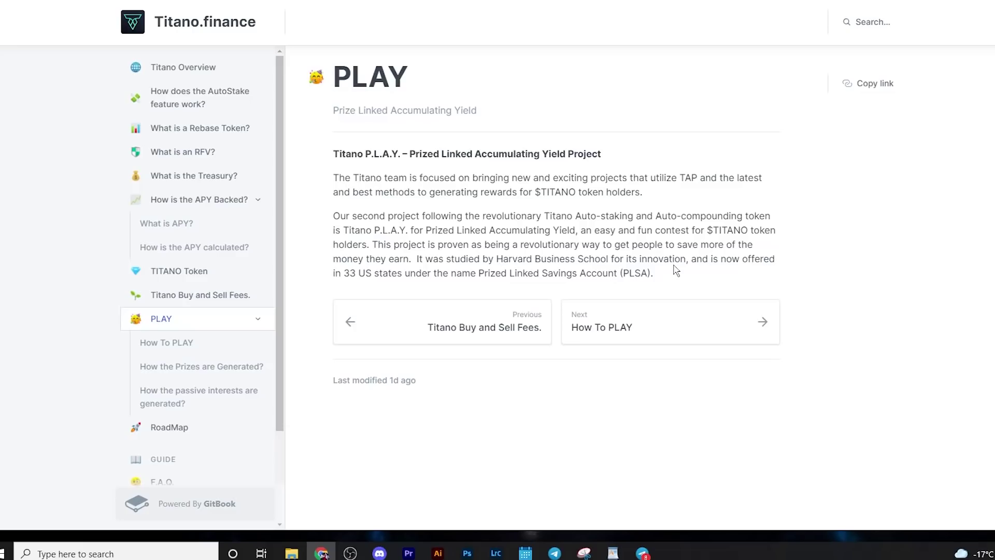
# - Open the How To PLAY and 'How the Prizes are Generated?' docs pages
pyautogui.click(699, 318)
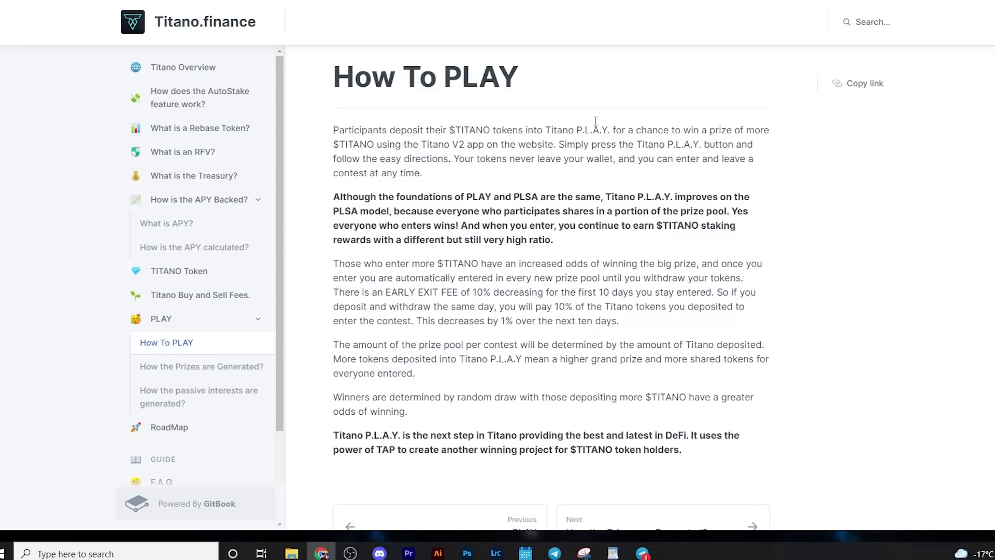
pyautogui.scroll(-2, 171, 195)
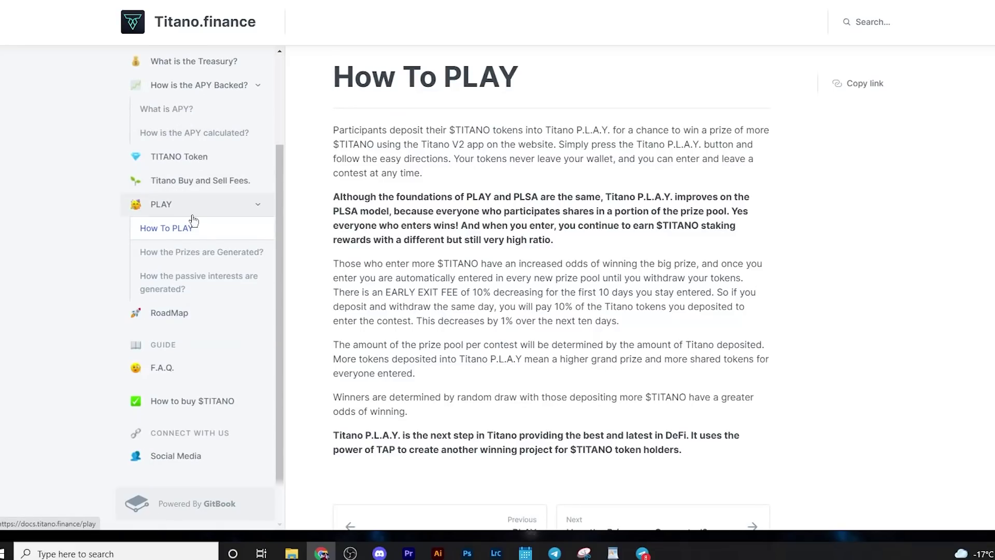
pyautogui.click(230, 254)
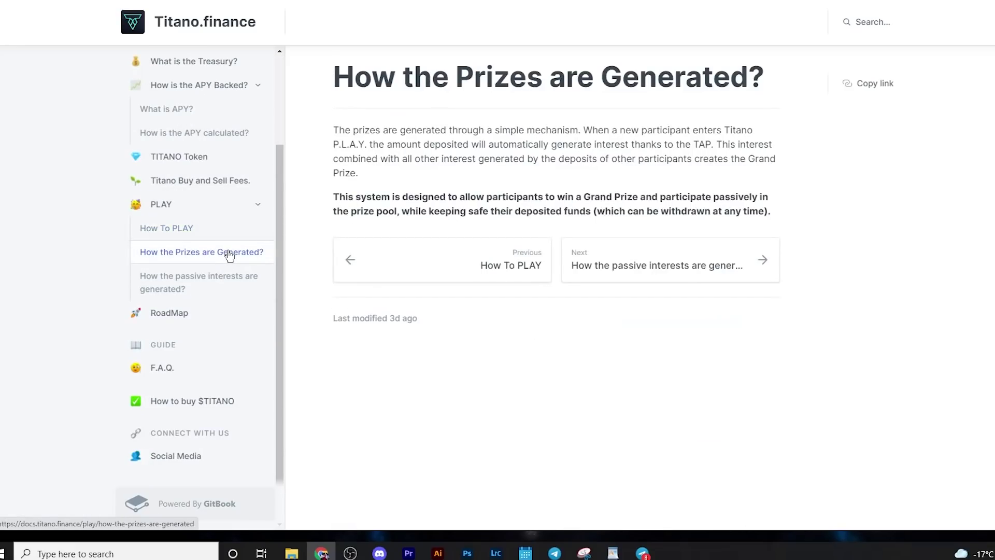
# - Open the RoadMap page and read through it
pyautogui.click(170, 313)
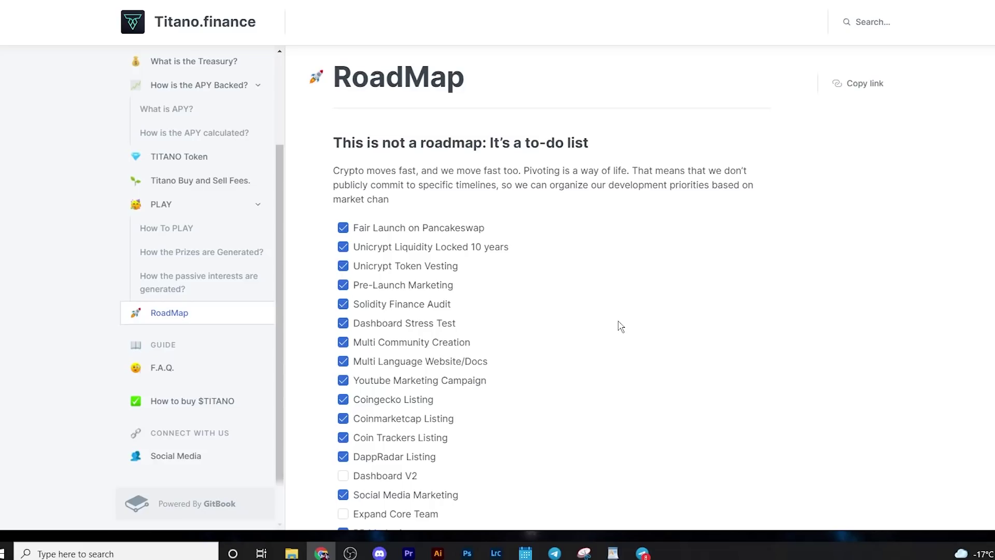
pyautogui.scroll(-3, 621, 326)
pyautogui.scroll(-3, 620, 325)
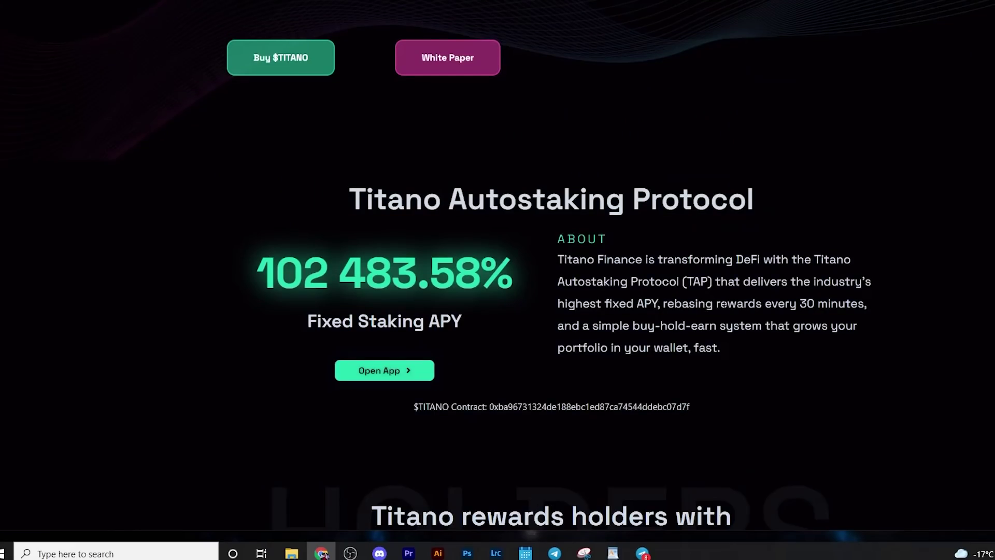
pyautogui.scroll(-3, 723, 305)
pyautogui.scroll(-1, 723, 304)
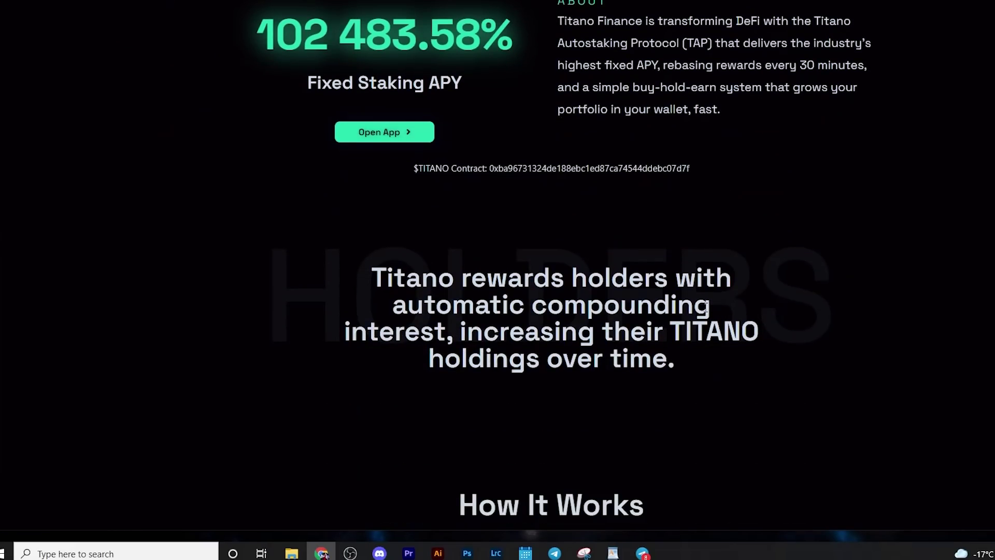
pyautogui.scroll(-2, 704, 309)
pyautogui.scroll(-3, 704, 305)
pyautogui.scroll(-2, 700, 297)
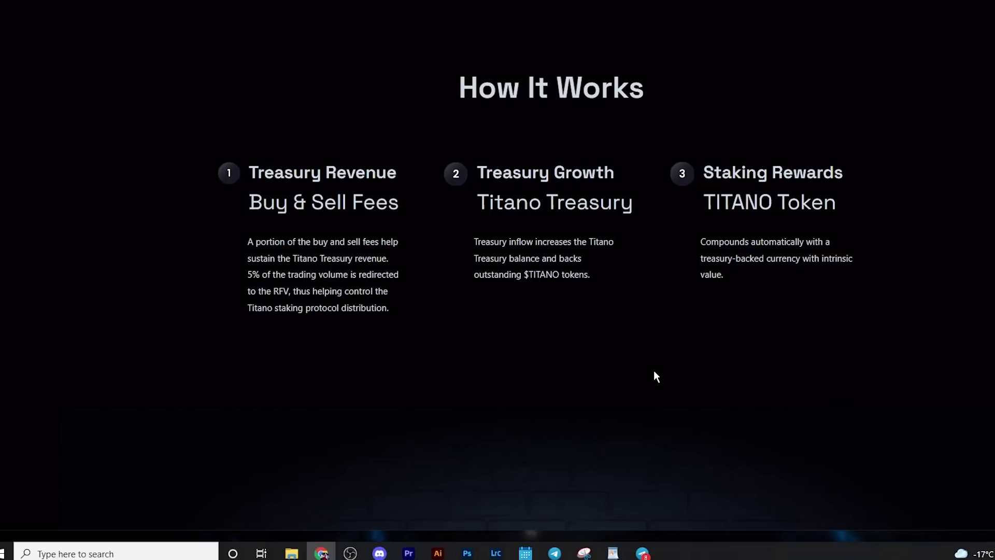
# - Scroll the Titano website down to its Tokenomics section
pyautogui.scroll(-10, 607, 319)
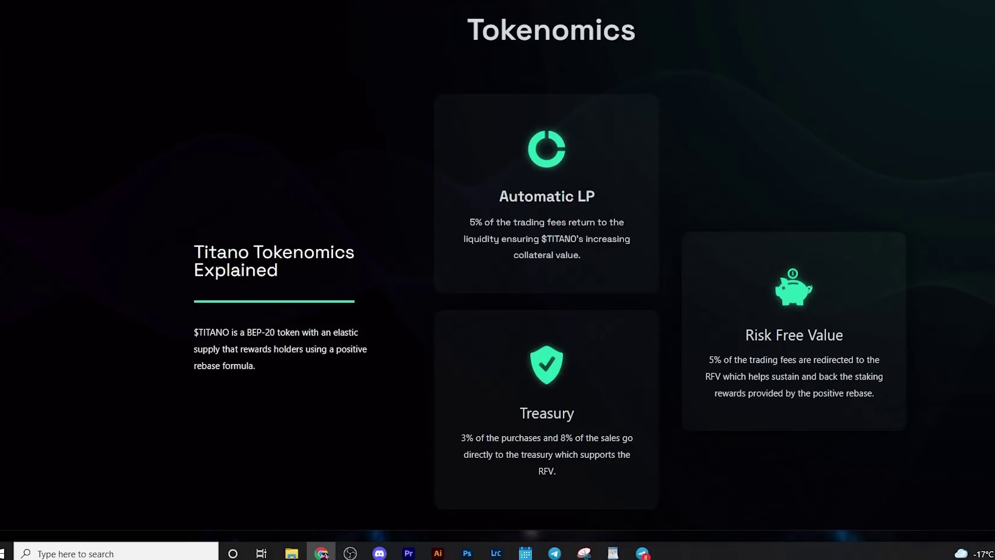
pyautogui.scroll(-1, 497, 279)
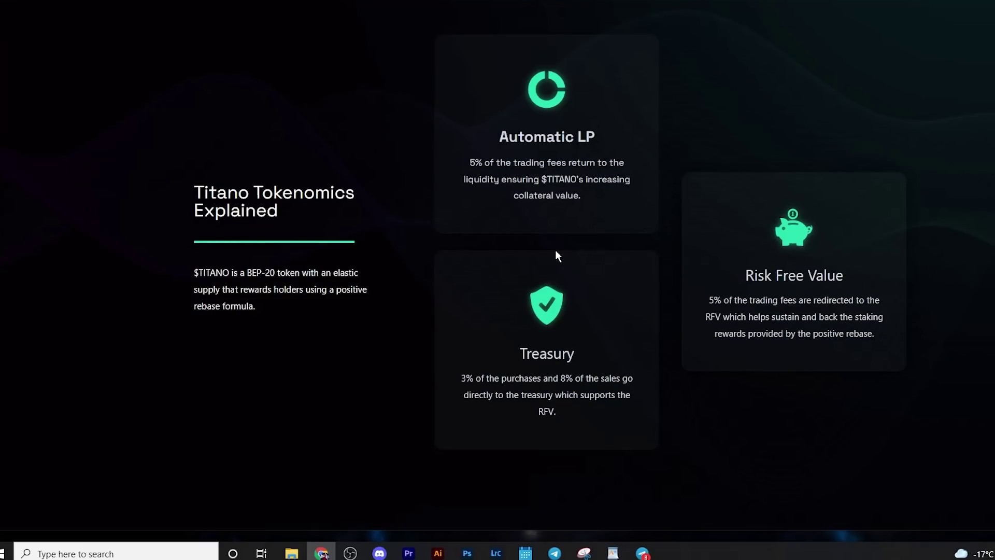
pyautogui.scroll(-1, 552, 252)
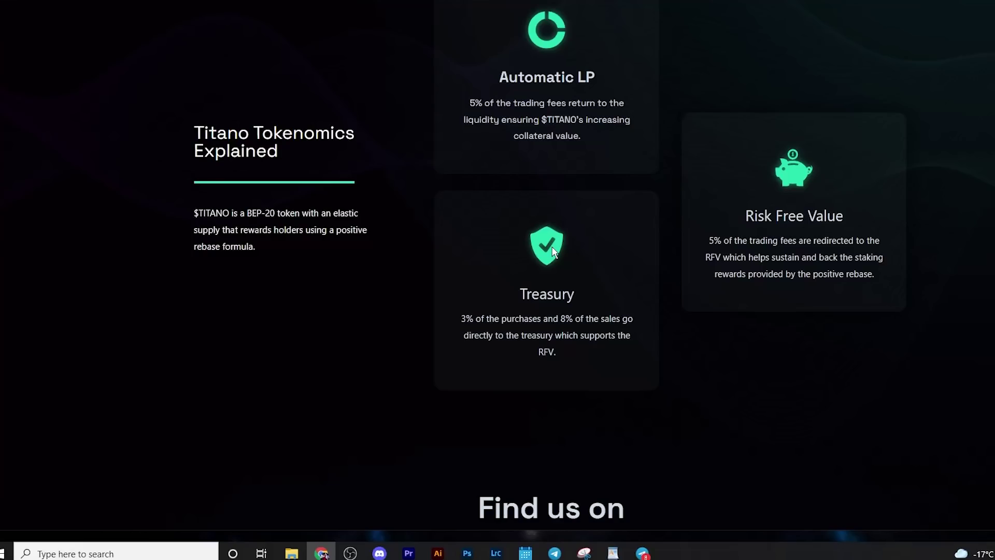
pyautogui.scroll(-5, 552, 252)
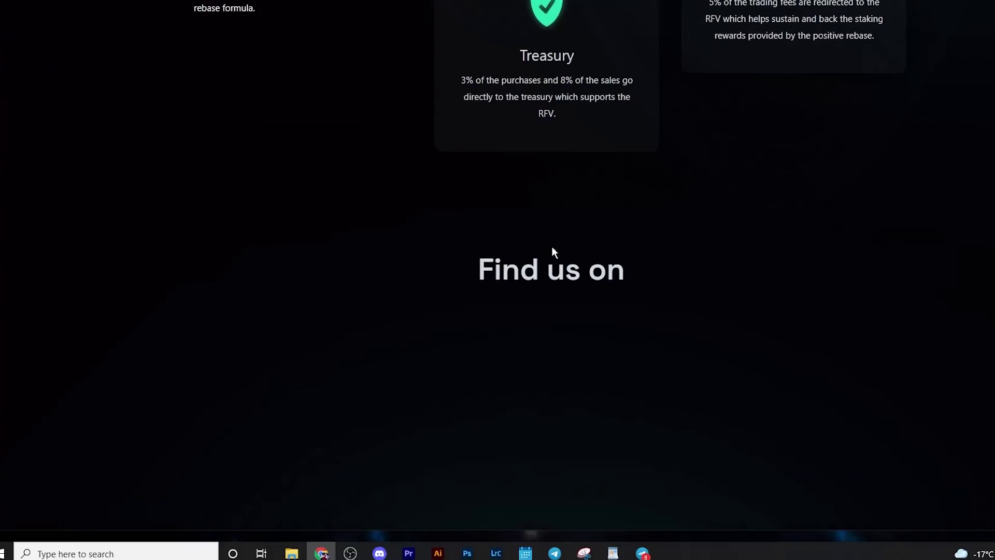
pyautogui.scroll(-2, 518, 223)
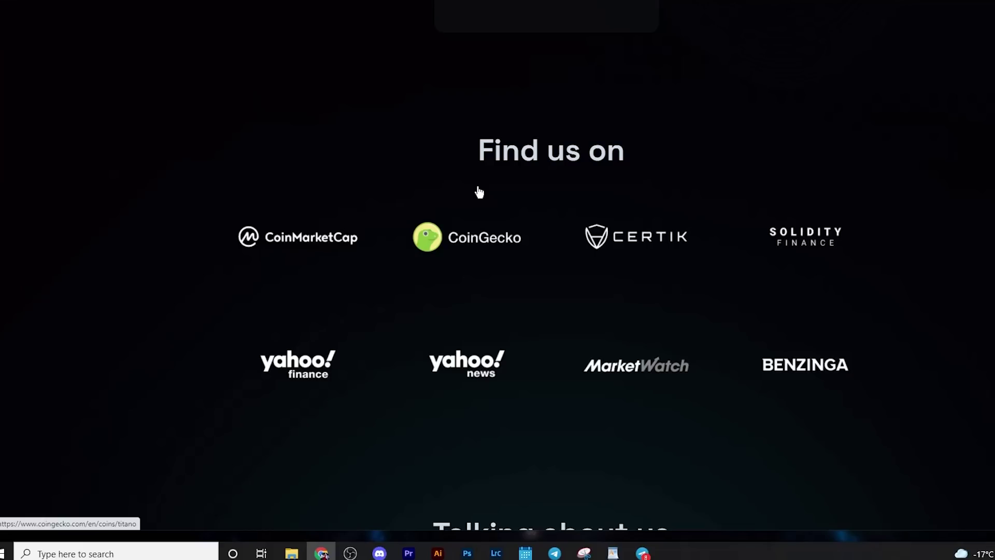
pyautogui.scroll(-5, 478, 192)
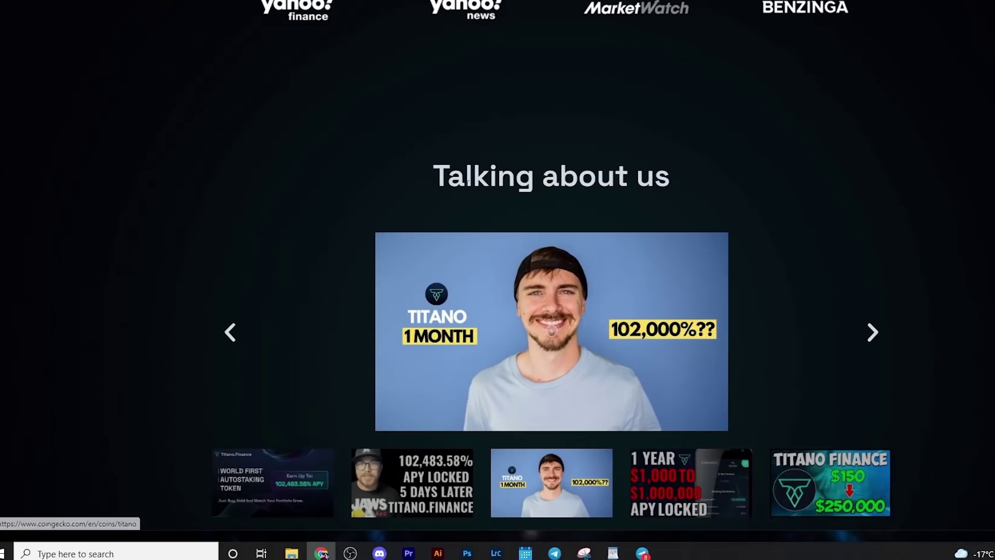
pyautogui.scroll(-2, 486, 214)
pyautogui.scroll(-4, 478, 248)
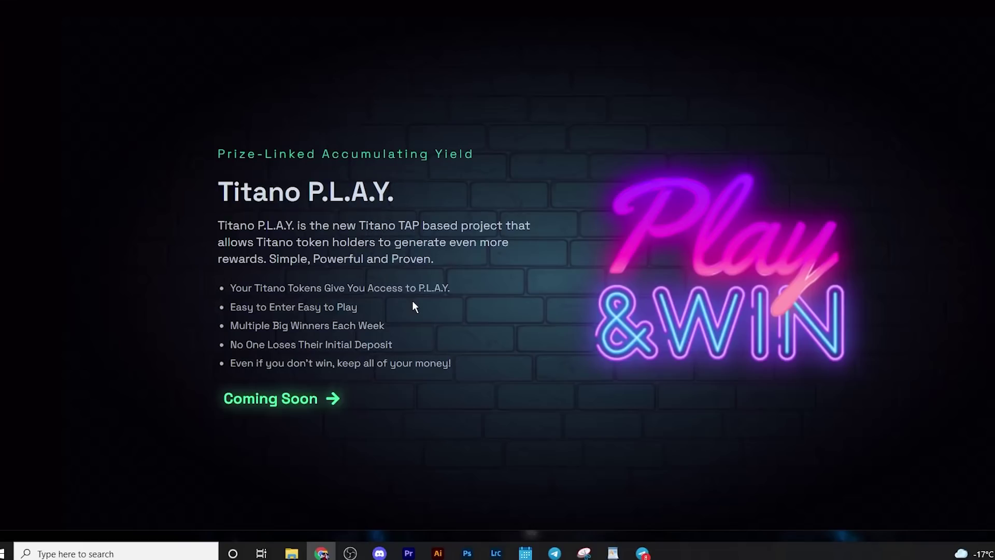
pyautogui.scroll(10, 513, 295)
pyautogui.scroll(8, 513, 295)
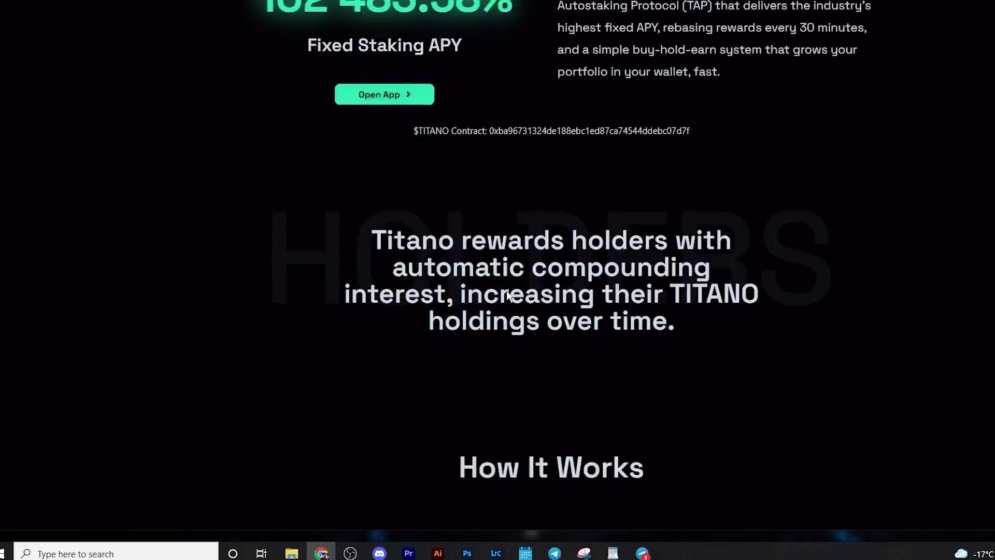
pyautogui.scroll(10, 508, 295)
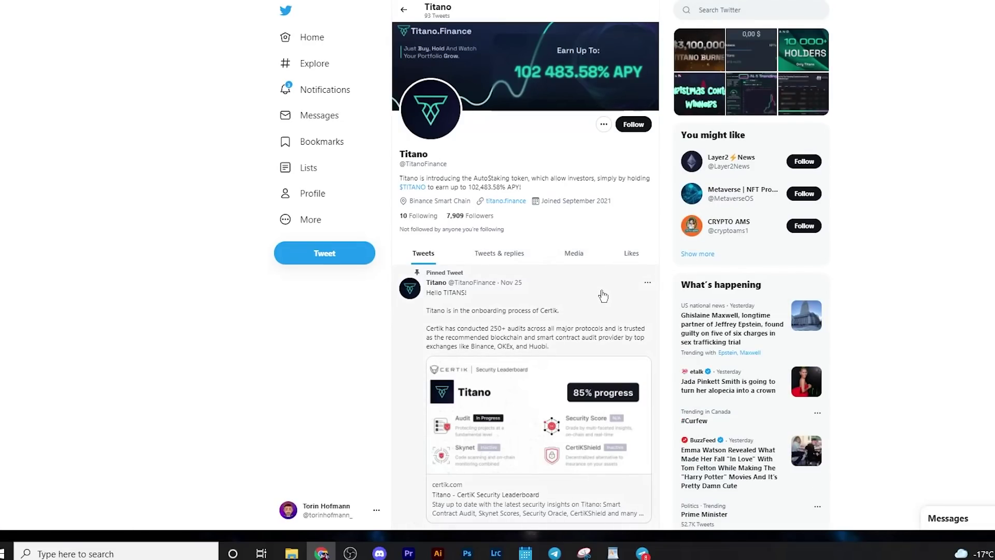
# - Scroll through Titano's Twitter timeline, reading recent tweets about burns, holders and contests
pyautogui.scroll(-5, 602, 296)
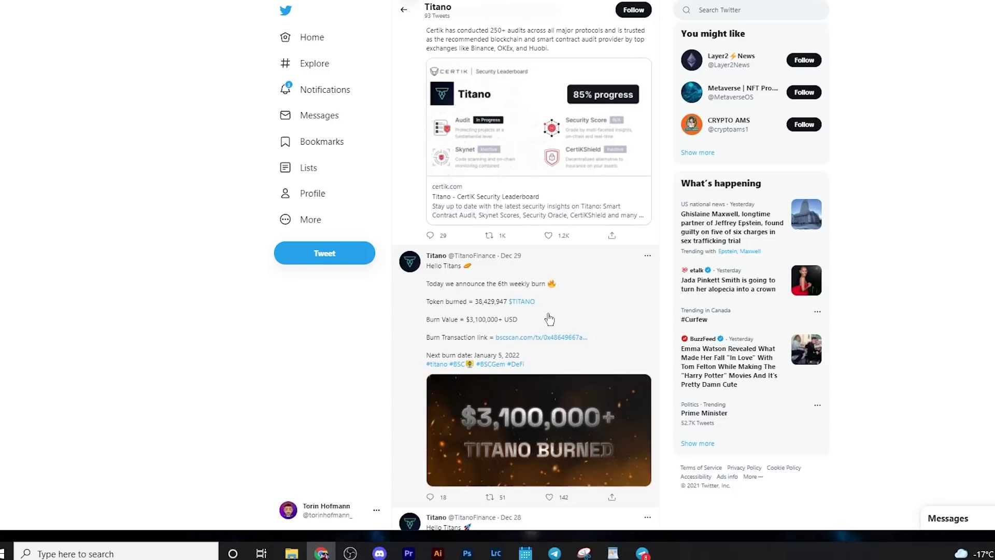
pyautogui.scroll(-1, 550, 319)
pyautogui.scroll(-1, 549, 319)
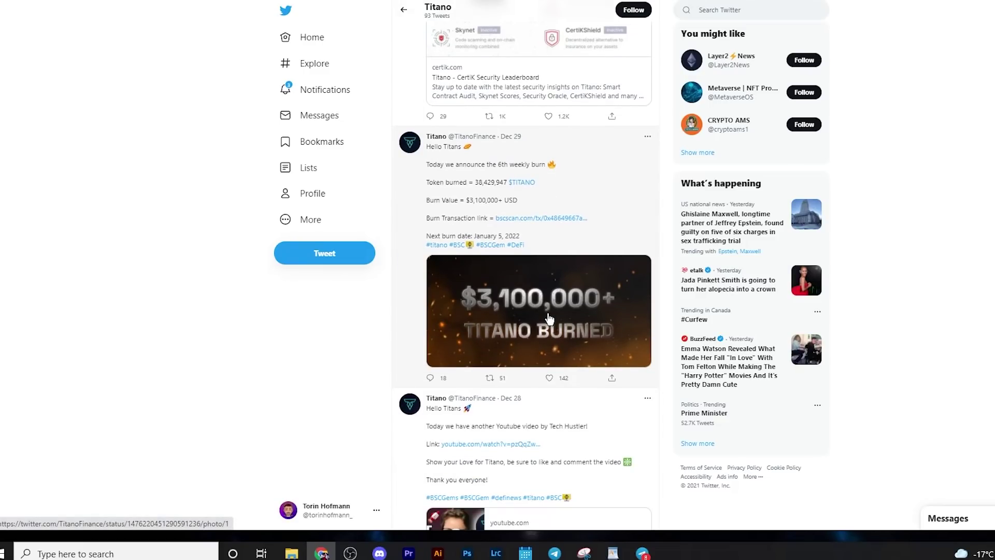
pyautogui.scroll(-3, 550, 319)
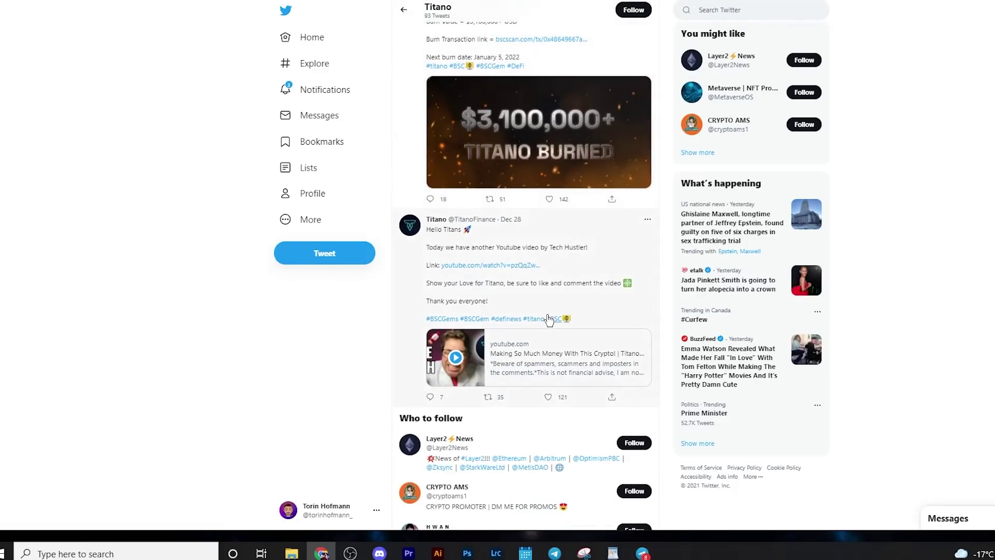
pyautogui.scroll(-10, 561, 309)
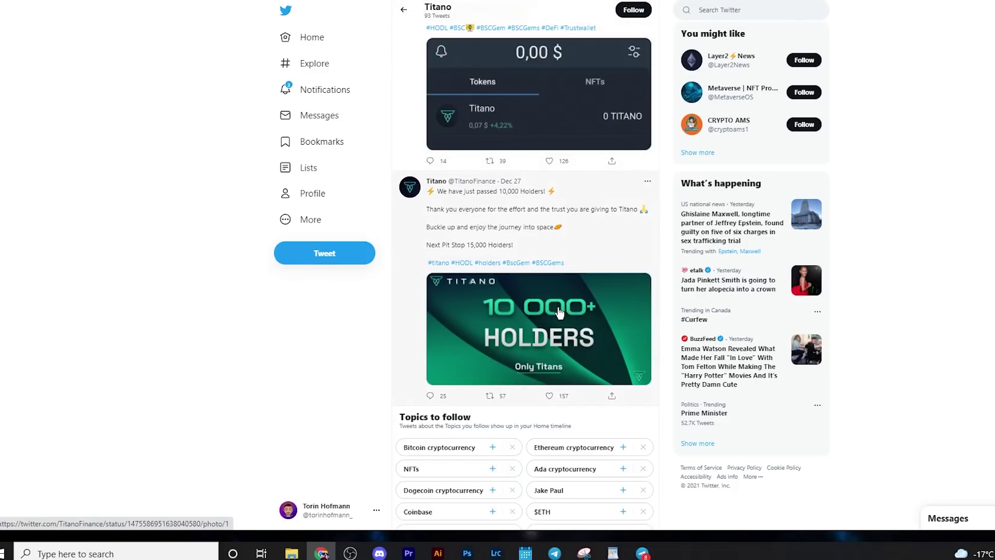
pyautogui.scroll(5, 557, 311)
pyautogui.scroll(4, 556, 311)
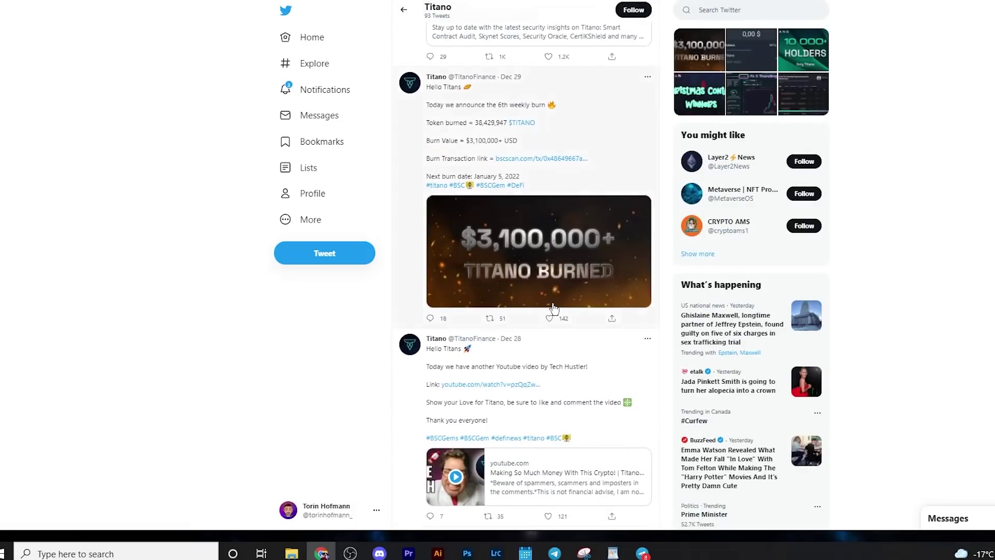
pyautogui.scroll(5, 553, 308)
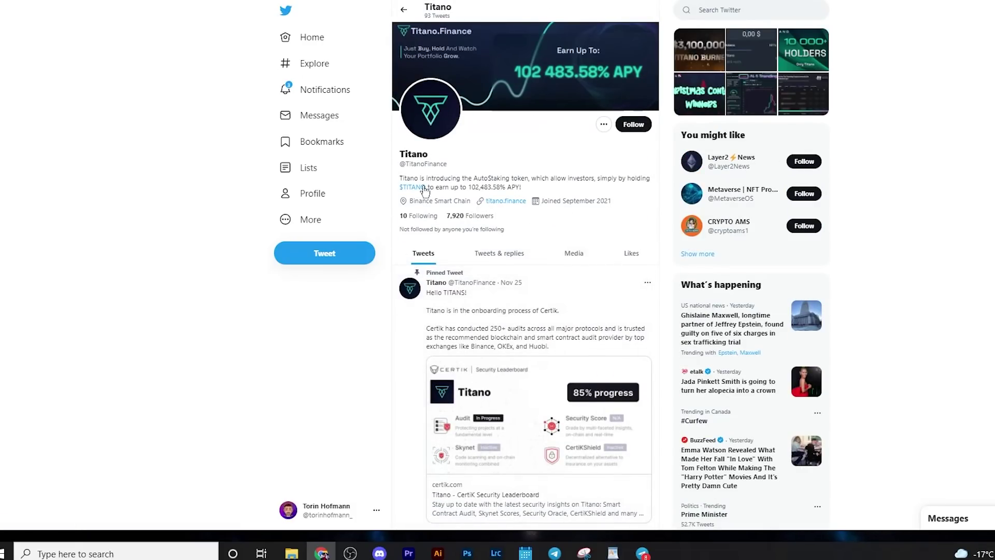
pyautogui.scroll(-10, 525, 300)
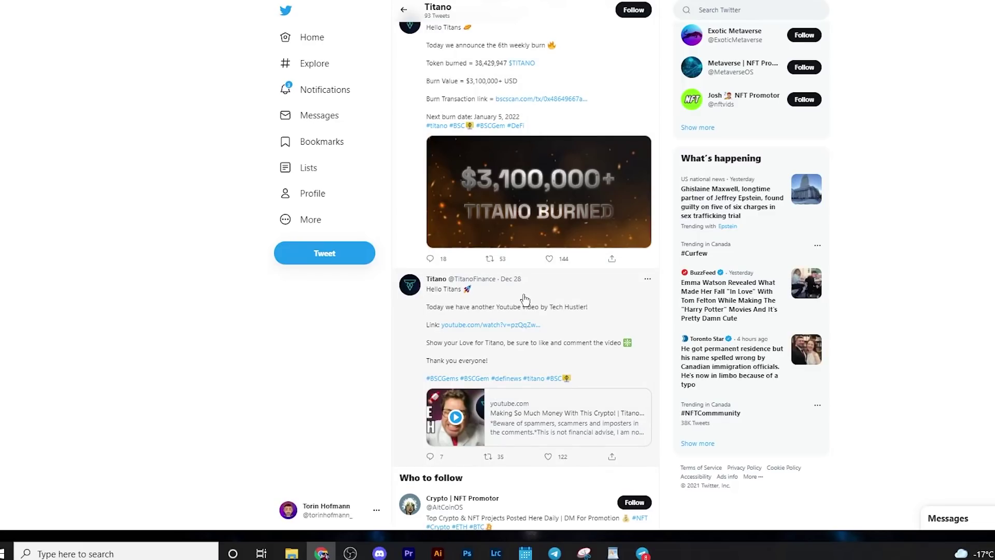
pyautogui.scroll(-5, 523, 299)
pyautogui.scroll(-1, 522, 299)
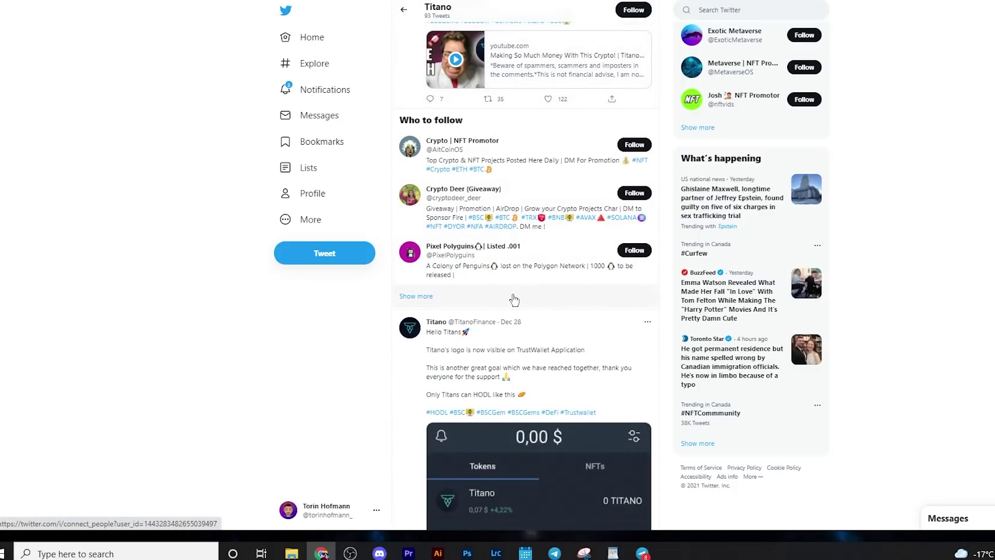
pyautogui.scroll(-1, 514, 300)
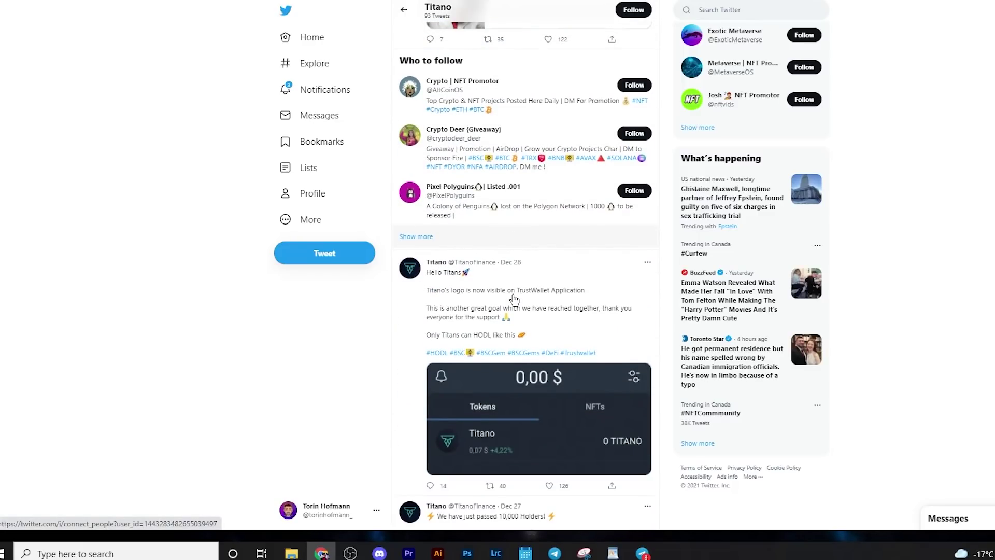
pyautogui.scroll(-1, 510, 300)
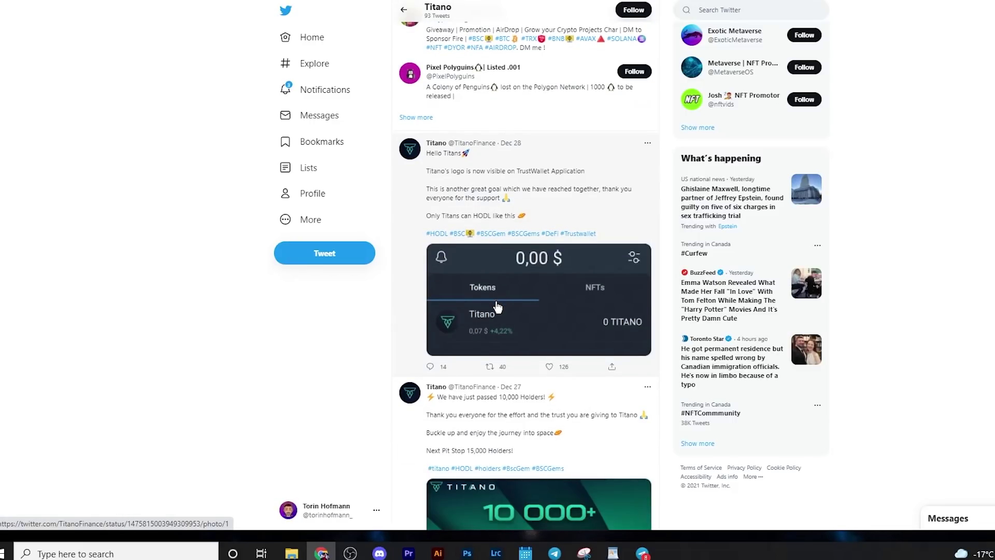
pyautogui.scroll(-3, 497, 307)
pyautogui.scroll(-4, 495, 306)
pyautogui.scroll(-6, 493, 305)
pyautogui.scroll(-3, 490, 304)
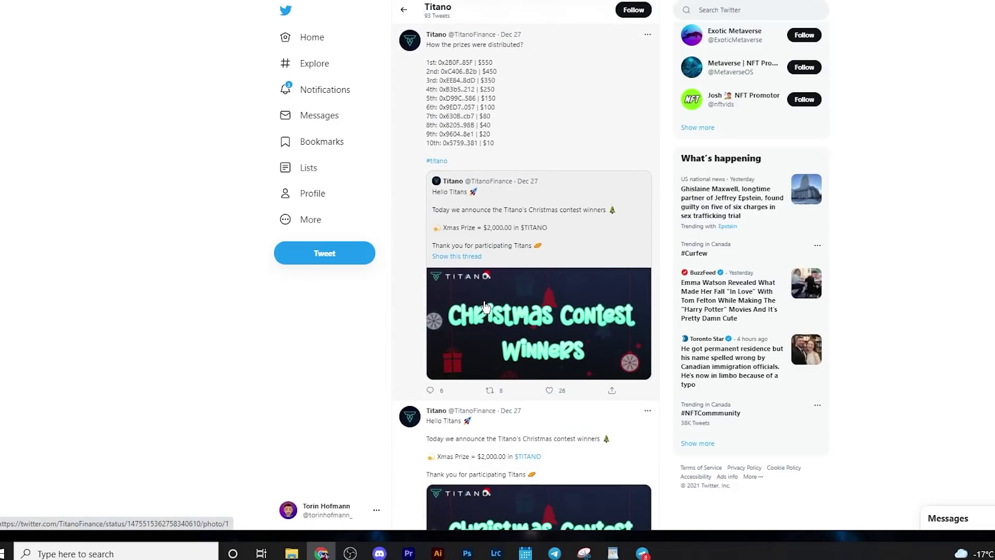
pyautogui.scroll(-1, 485, 306)
pyautogui.scroll(-1, 483, 309)
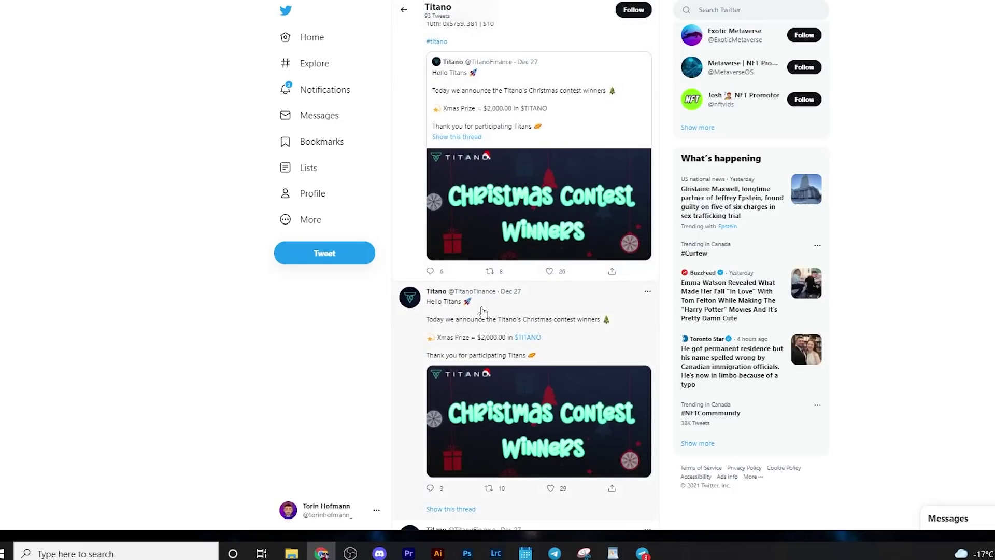
pyautogui.scroll(5, 482, 310)
pyautogui.scroll(4, 481, 307)
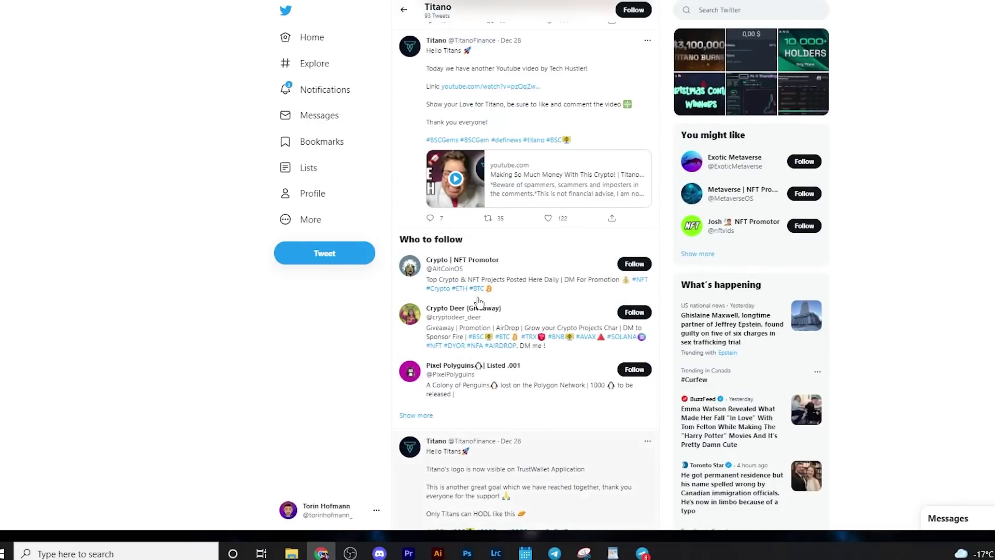
pyautogui.scroll(4, 480, 303)
pyautogui.scroll(5, 478, 302)
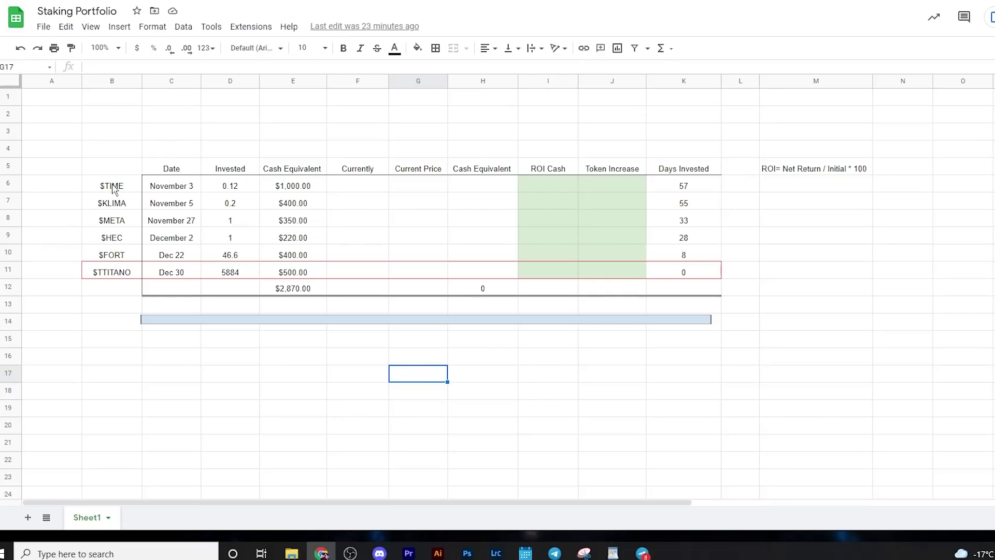
# - Correct the ticker in cell B11 from $TTITANO to $TITANO
pyautogui.moveTo(118, 183); pyautogui.dragTo(124, 259)
pyautogui.click(106, 272)
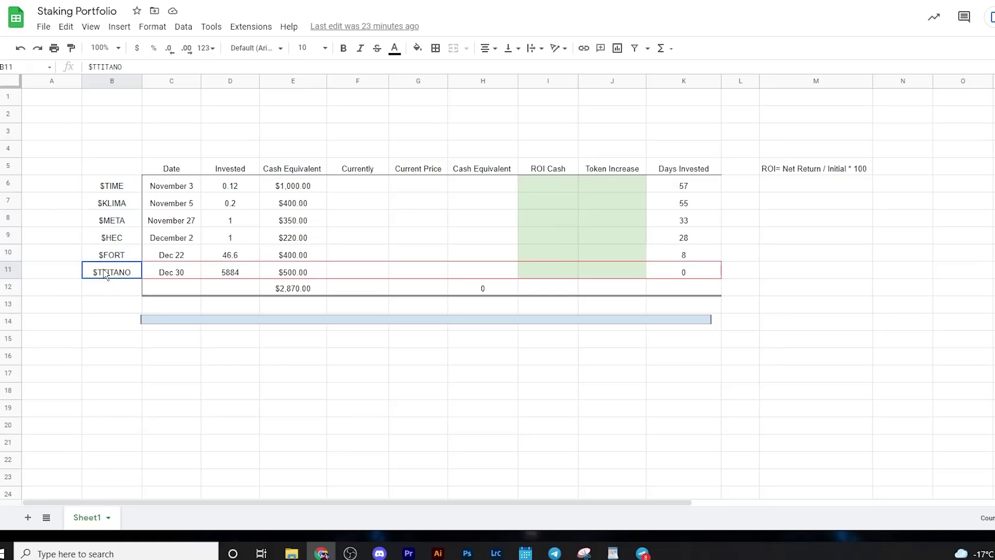
pyautogui.click(96, 67)
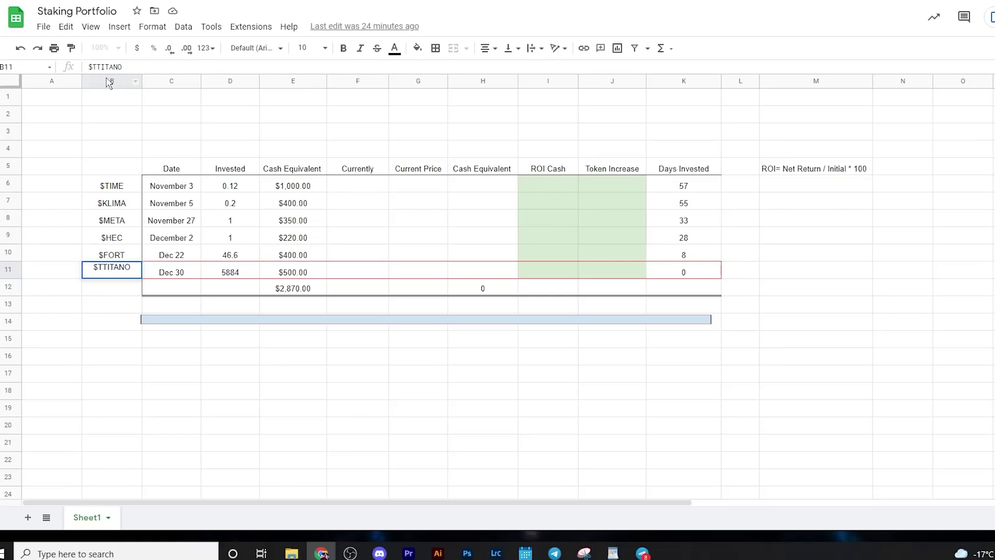
pyautogui.press('BackSpace')
pyautogui.click(165, 339)
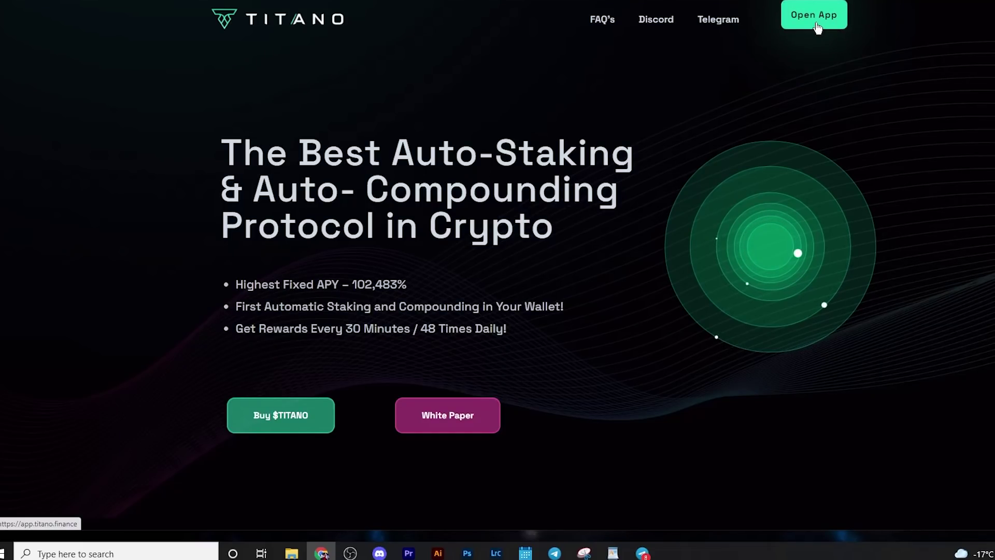
# - Open the Titano app, then use Buy $TITANO to reach PancakeSwap's BNB-to-TITANO swap
pyautogui.click(817, 27)
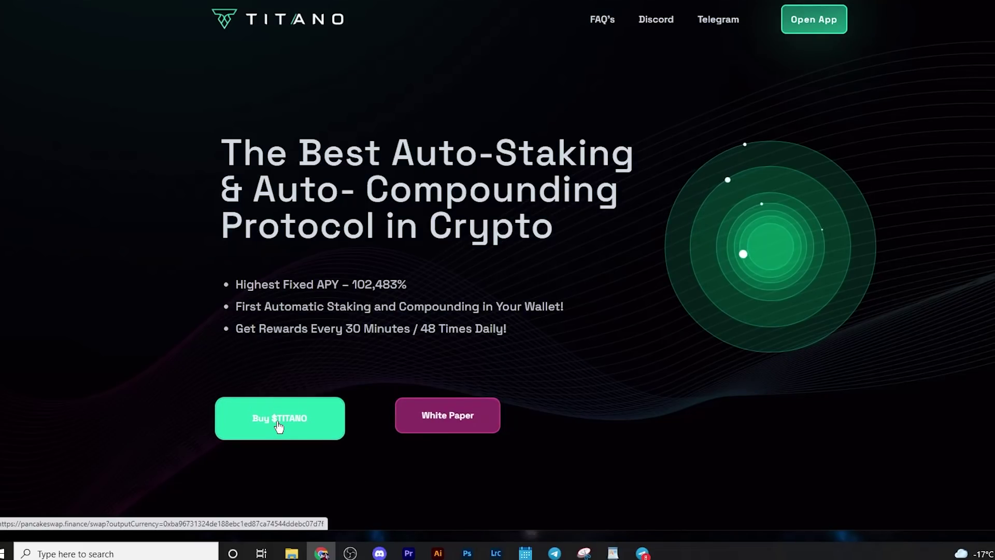
pyautogui.click(278, 415)
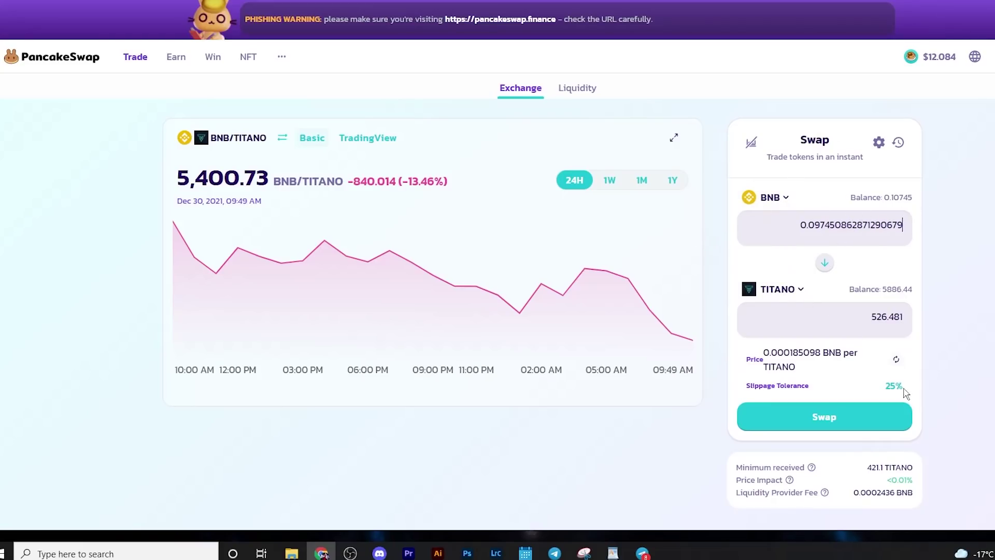
# - Set PancakeSwap slippage tolerance to 13% and bring up the swap confirmation for 526.481 TITANO
pyautogui.click(878, 143)
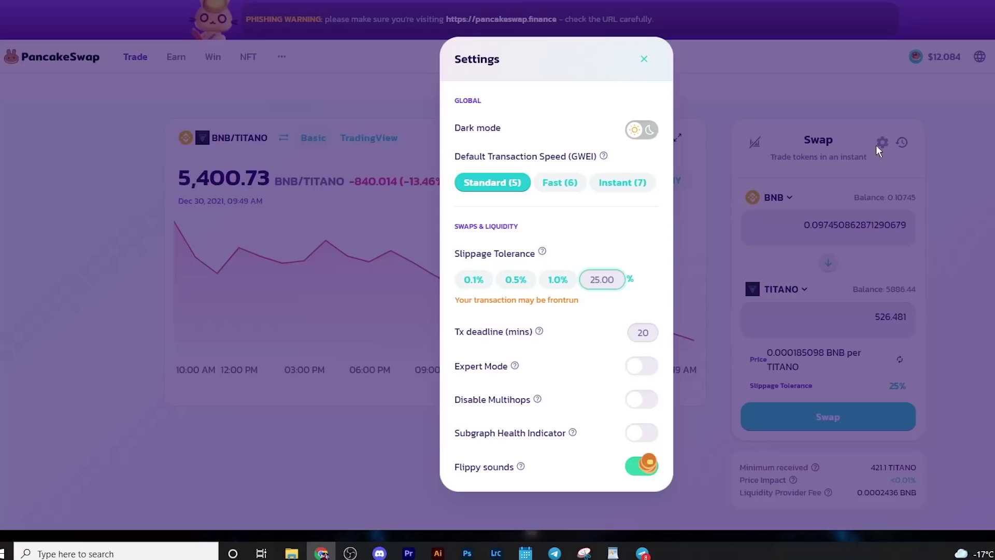
pyautogui.click(601, 279)
pyautogui.write('13')
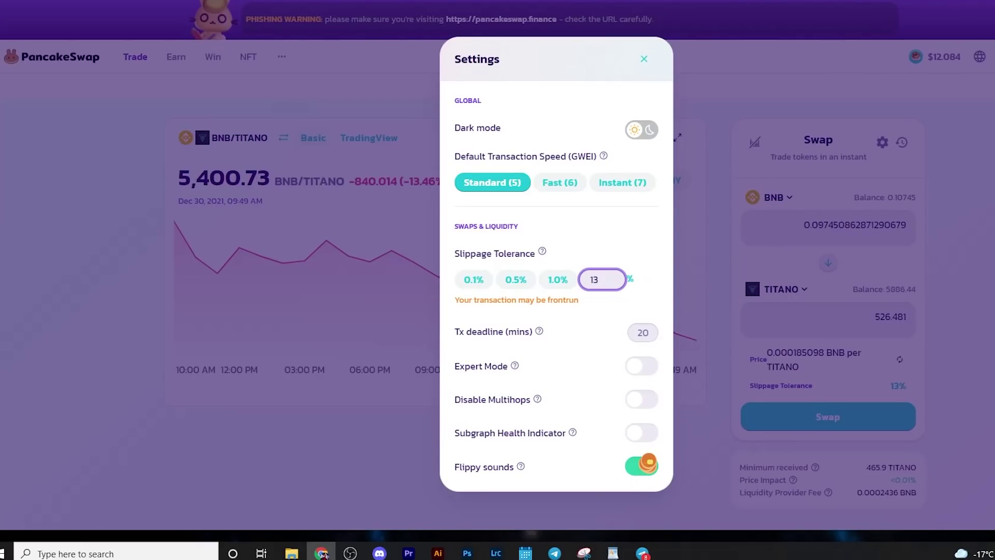
pyautogui.press('Escape')
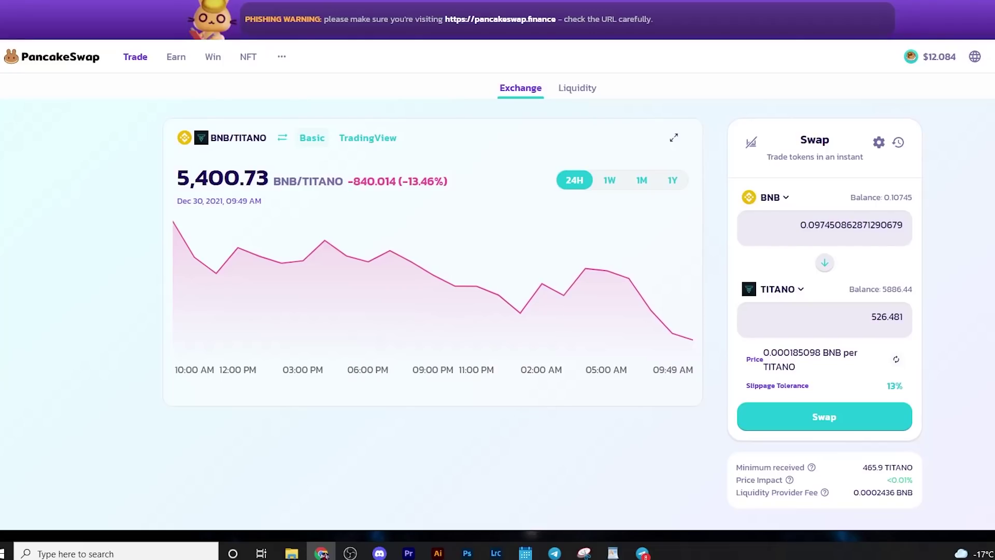
pyautogui.click(890, 430)
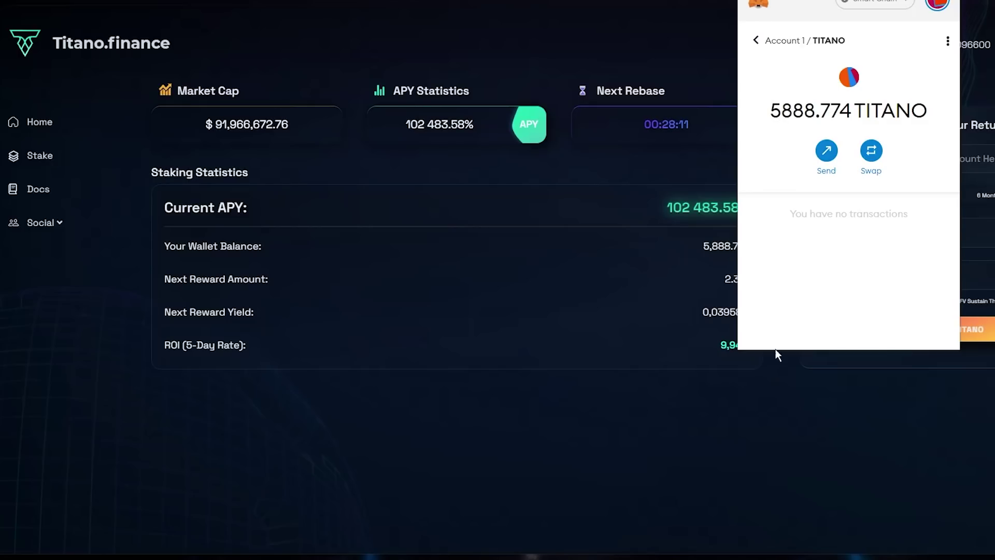
# - Dismiss the wallet popup showing 5,888.774 TITANO to return to the staking dashboard
pyautogui.click(785, 408)
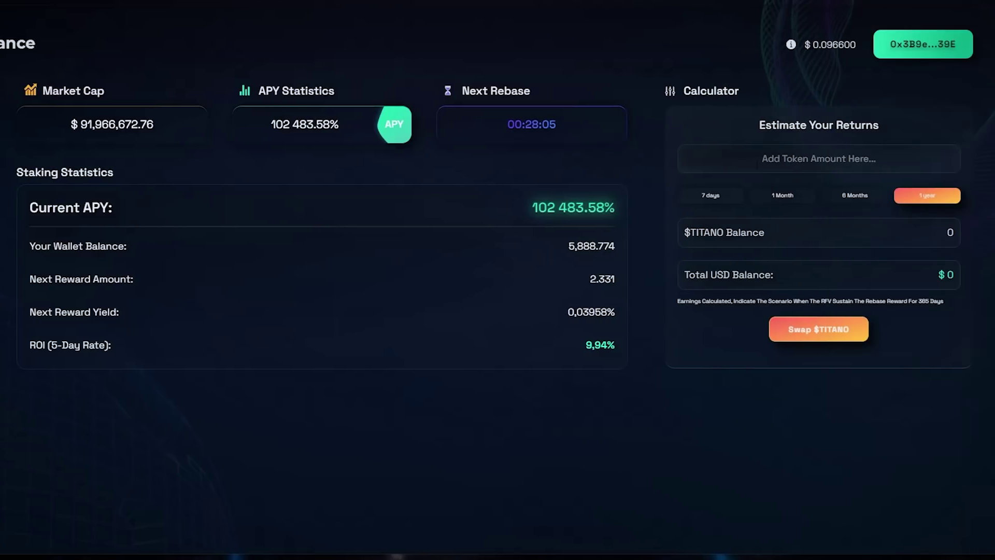
# - Enter 5800 TITANO in the returns calculator and check the 7-day estimate
pyautogui.click(818, 158)
pyautogui.write('5800')
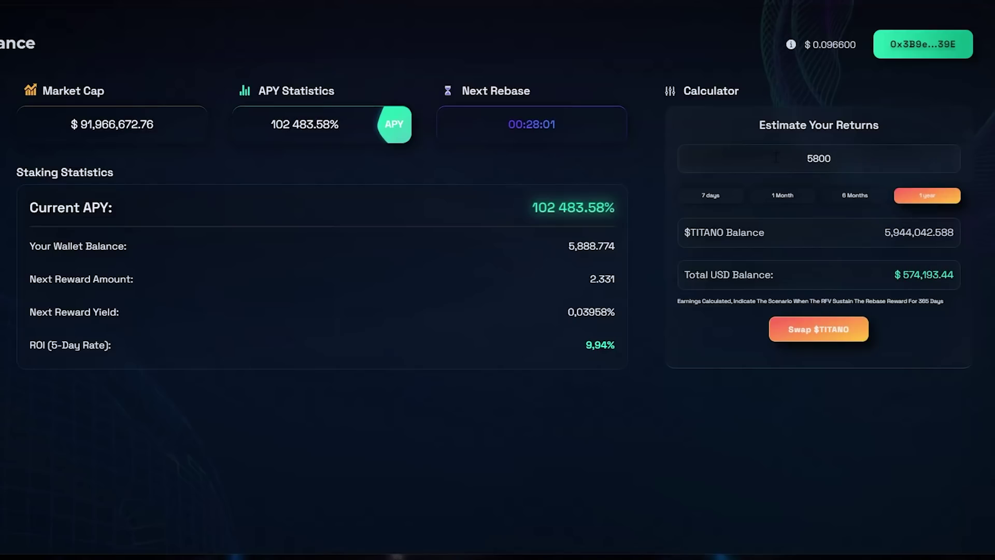
pyautogui.click(721, 195)
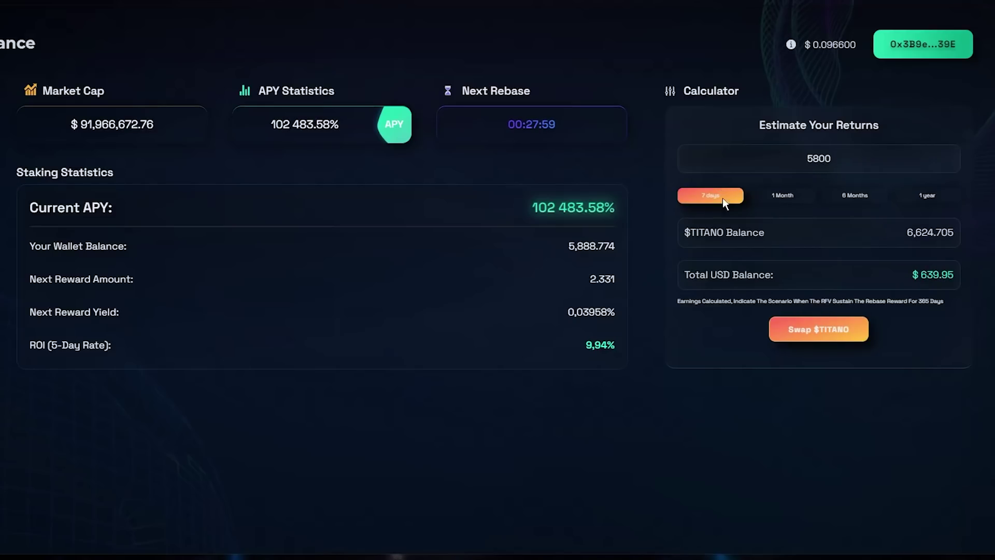
pyautogui.moveTo(925, 282); pyautogui.dragTo(953, 273)
# - Compare 1-month, 6-month and 1-year projections, ending at 5,944,042.588 TITANO ($574,193.44)
pyautogui.click(801, 196)
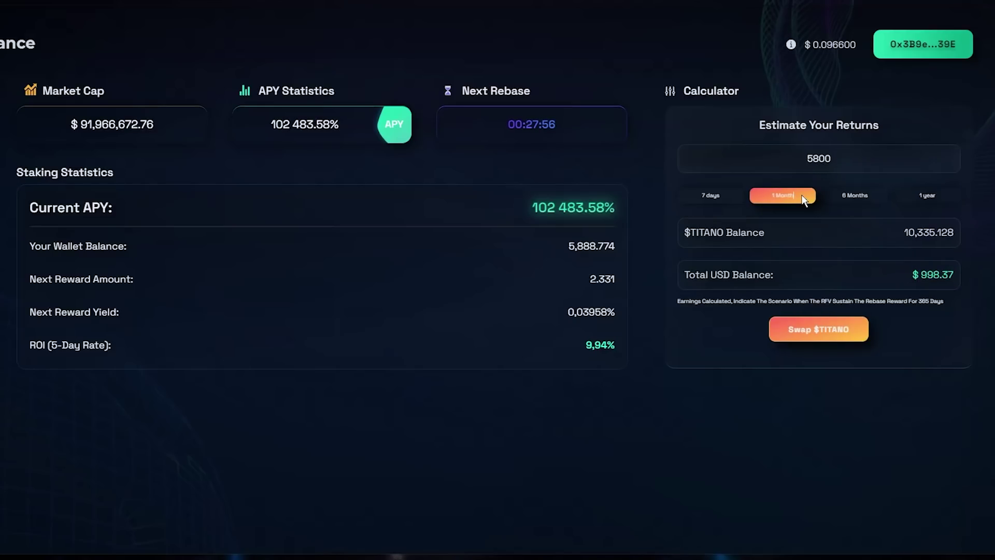
pyautogui.click(854, 197)
pyautogui.moveTo(908, 276)
pyautogui.mouseDown()
pyautogui.moveTo(959, 278)
pyautogui.moveTo(940, 275)
pyautogui.mouseUp()
pyautogui.click(930, 200)
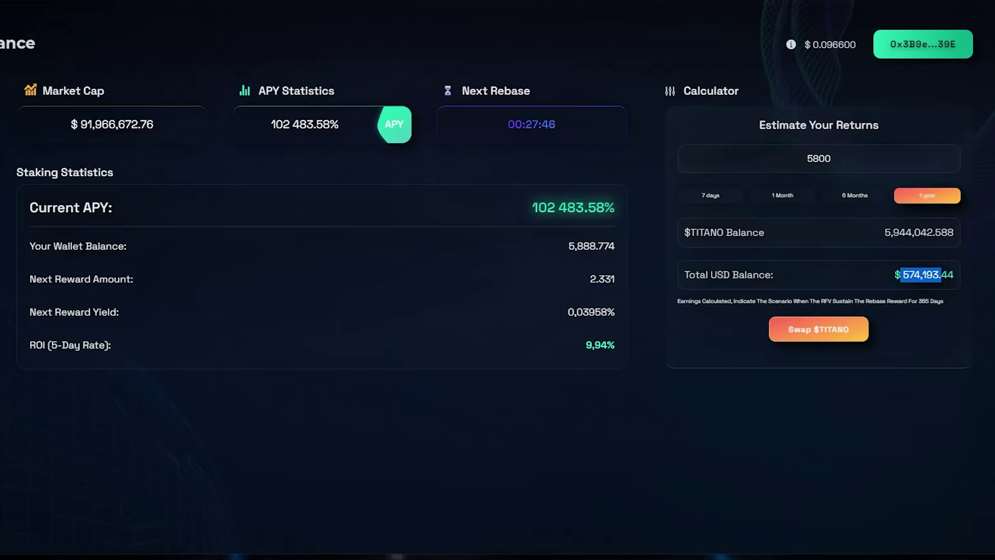
pyautogui.click(630, 413)
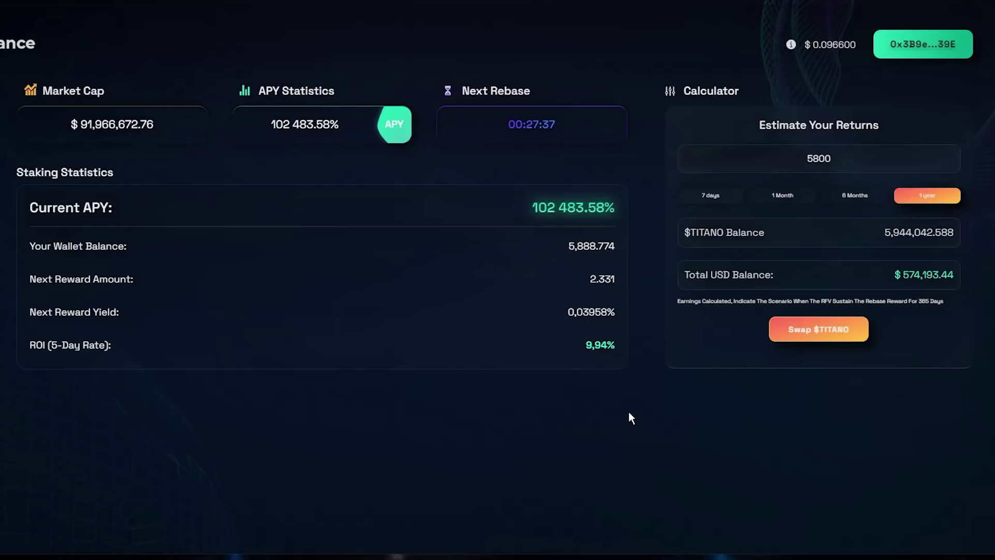